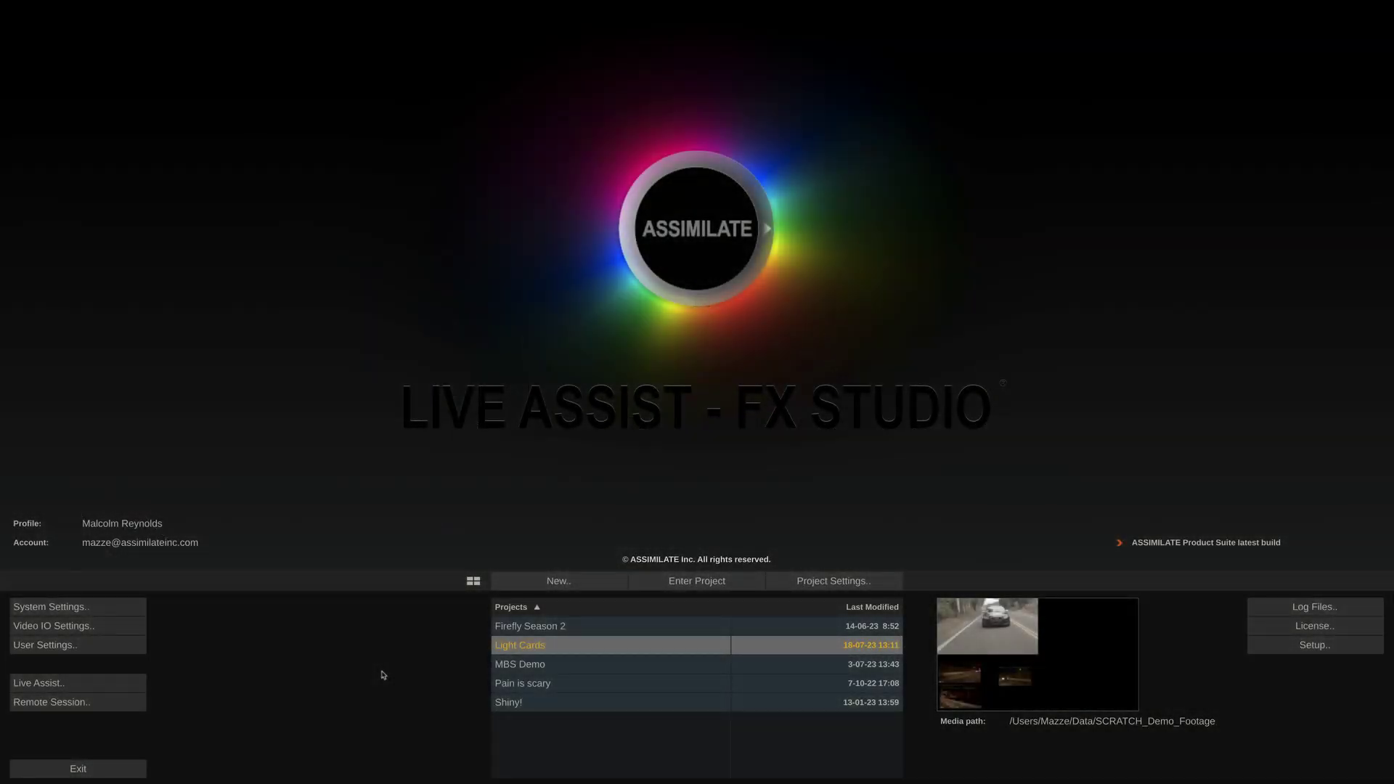
- Open the Light Cards project from the start screen
left_click(673, 580)
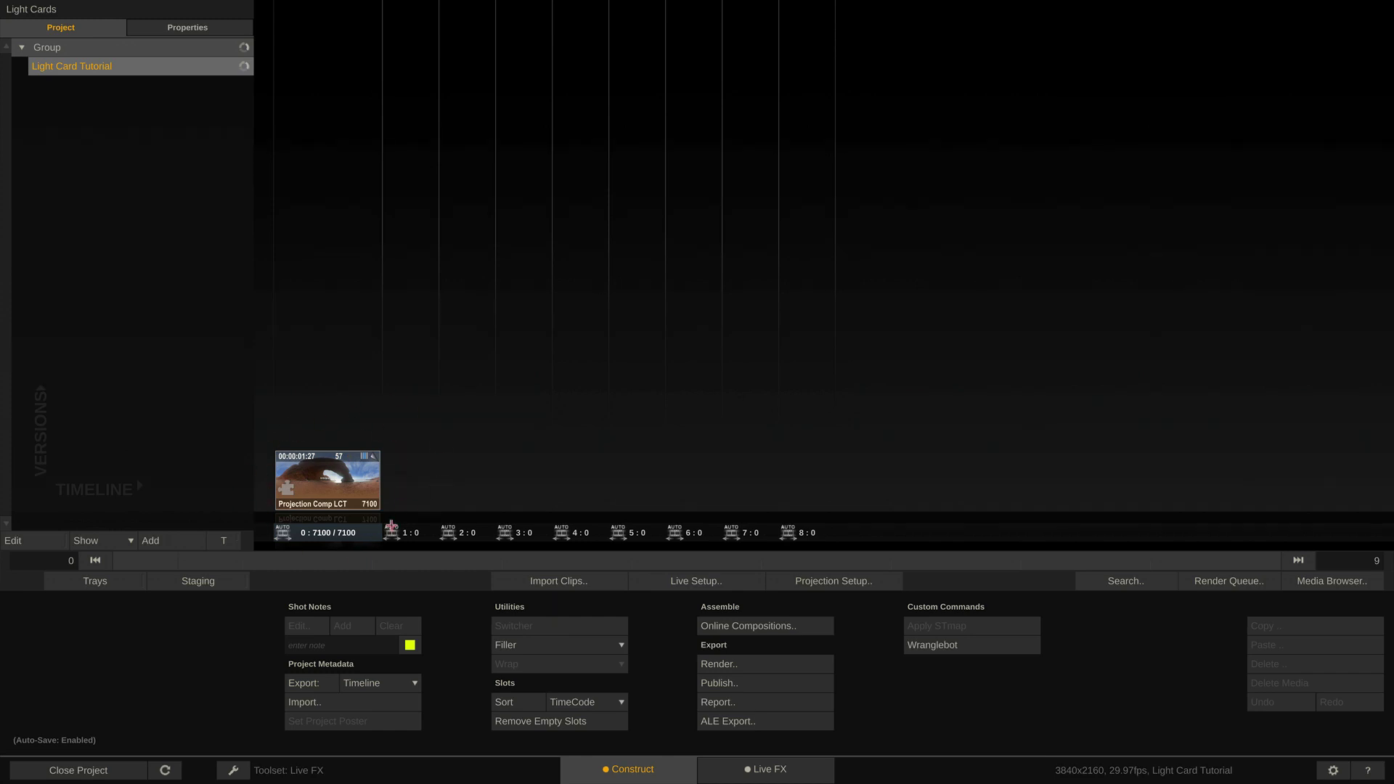
- Enter Live FX on the Projection Comp LCT clip and show its Setup page
left_click(317, 484)
double_click(327, 479)
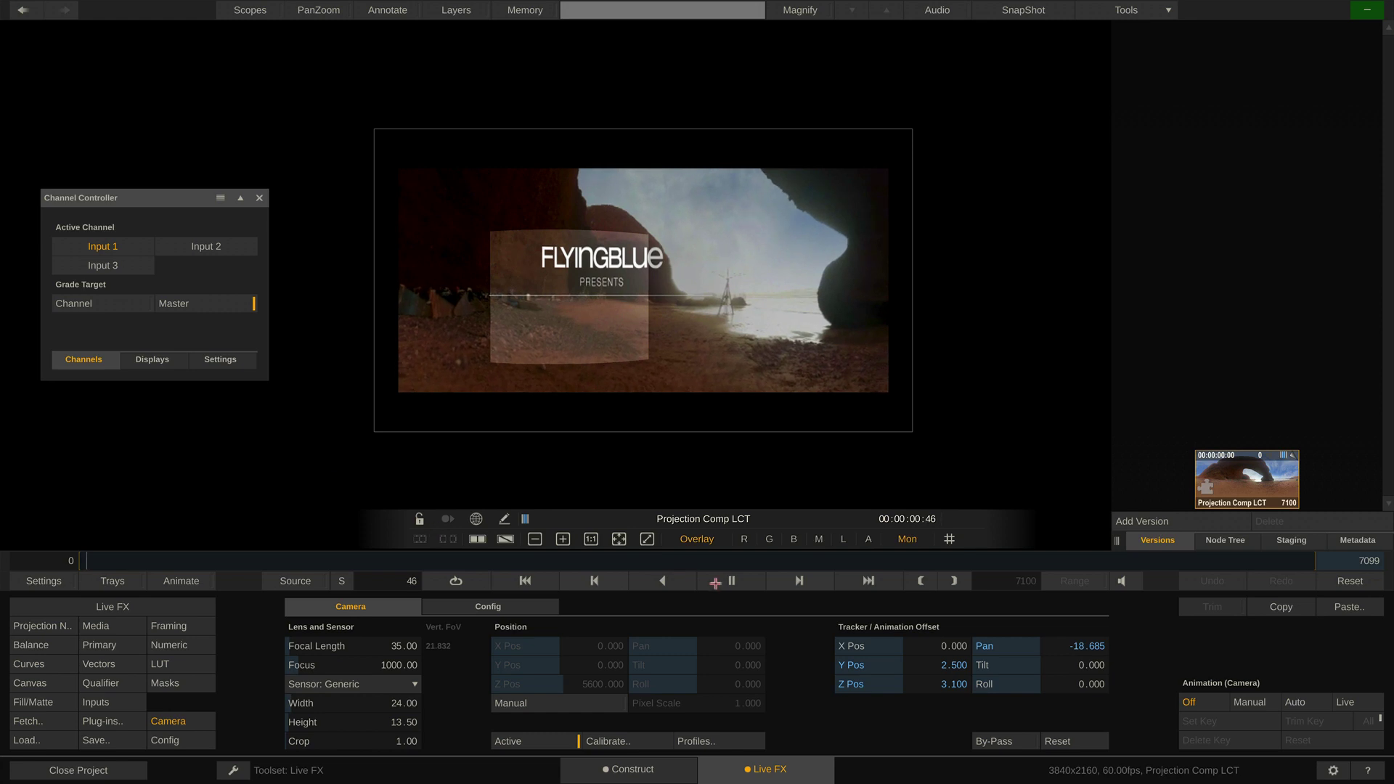
left_click(149, 606)
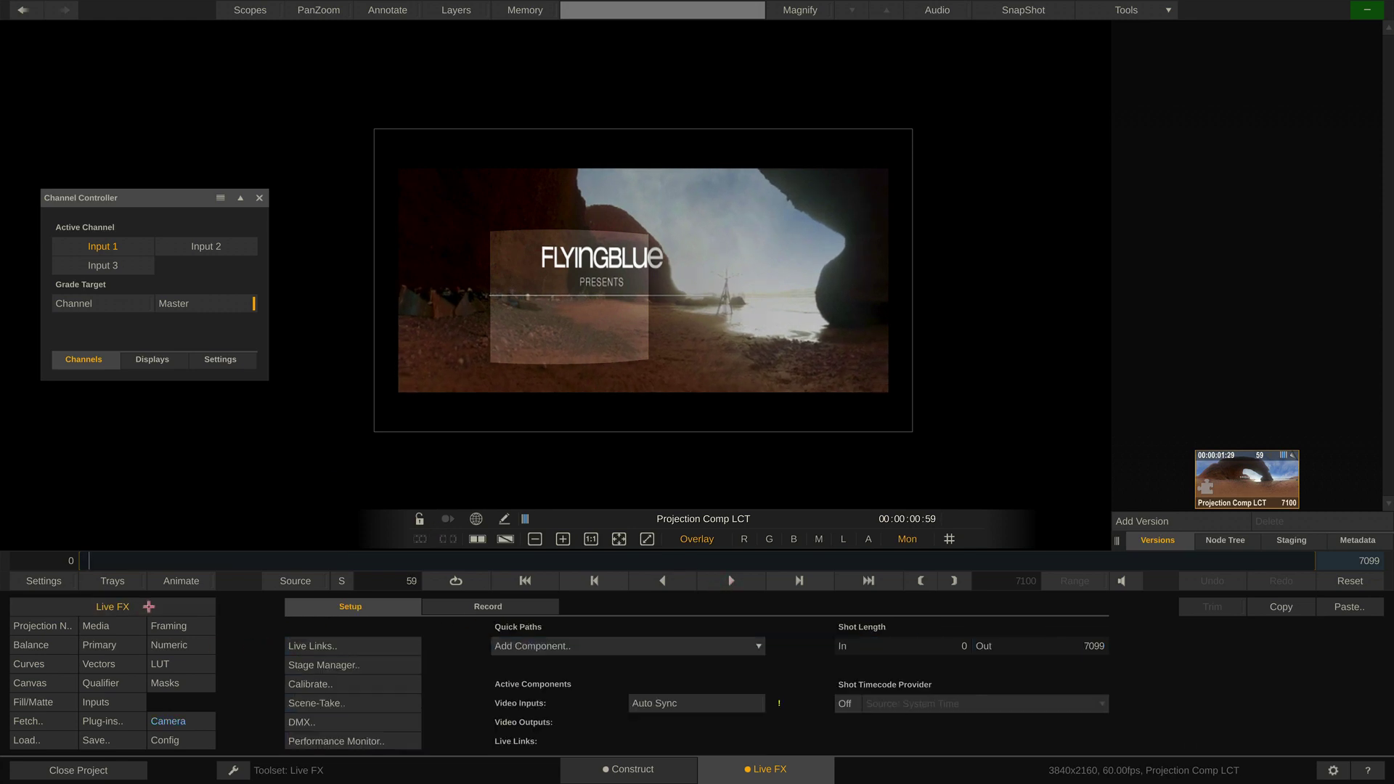
- Open Stage Manager for PRG Stage2 and inspect the Ceiling_Export and Side Wall walls
left_click(394, 665)
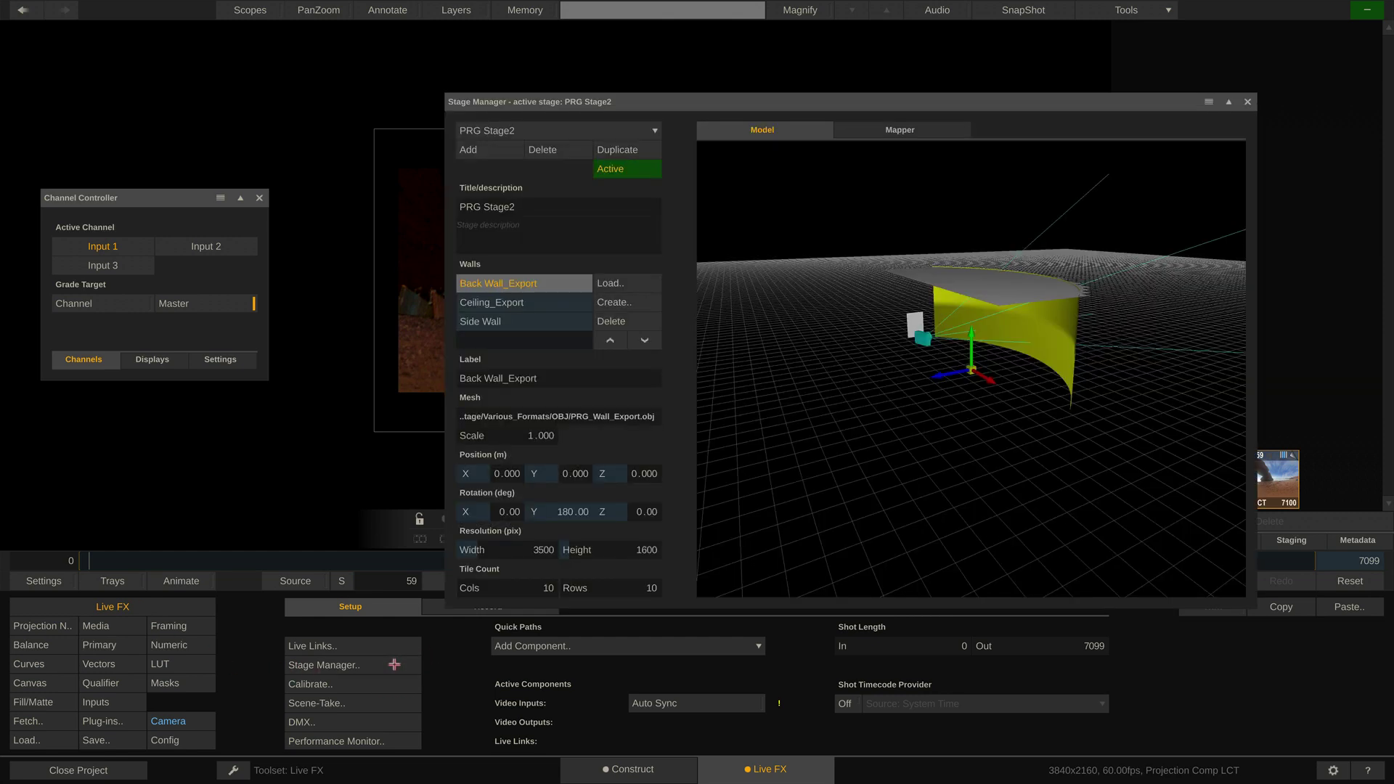
left_click_drag(887, 105, 708, 30)
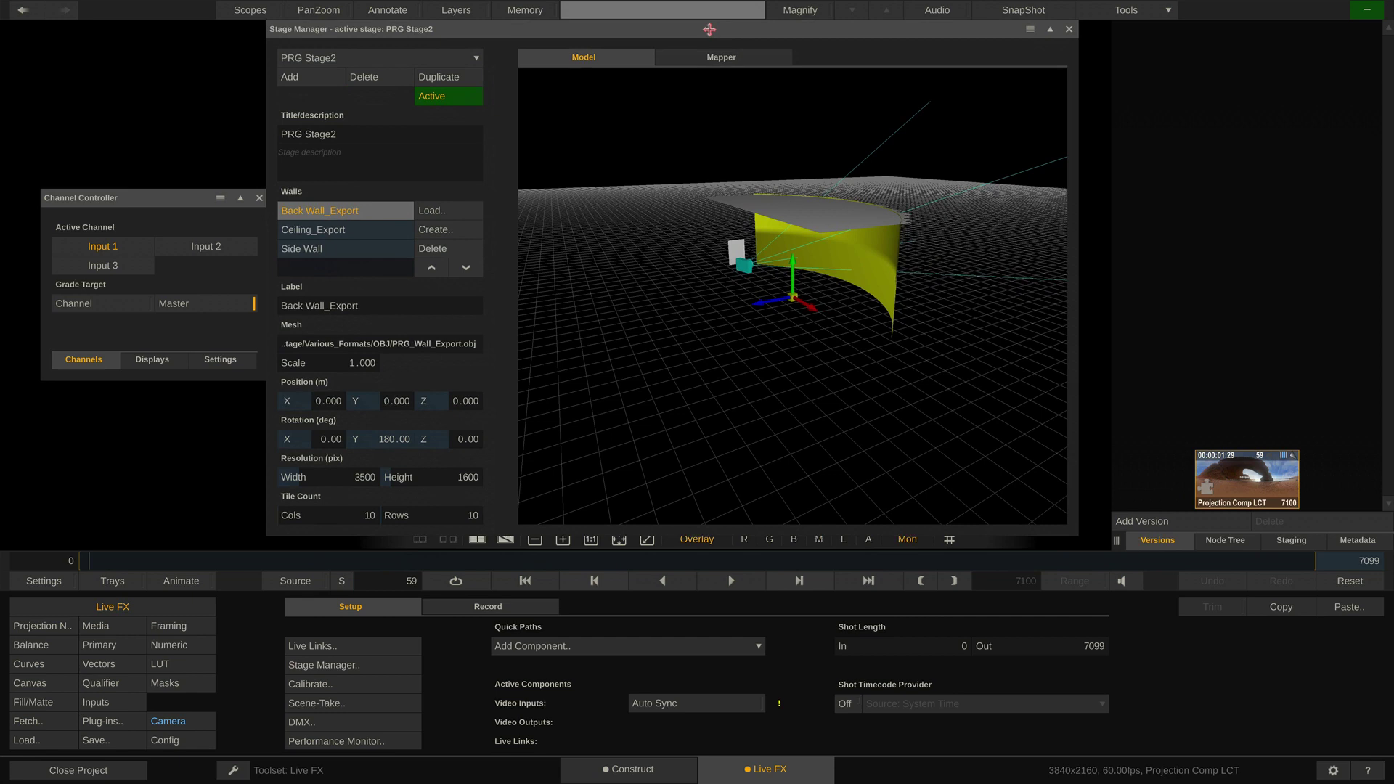
left_click(370, 230)
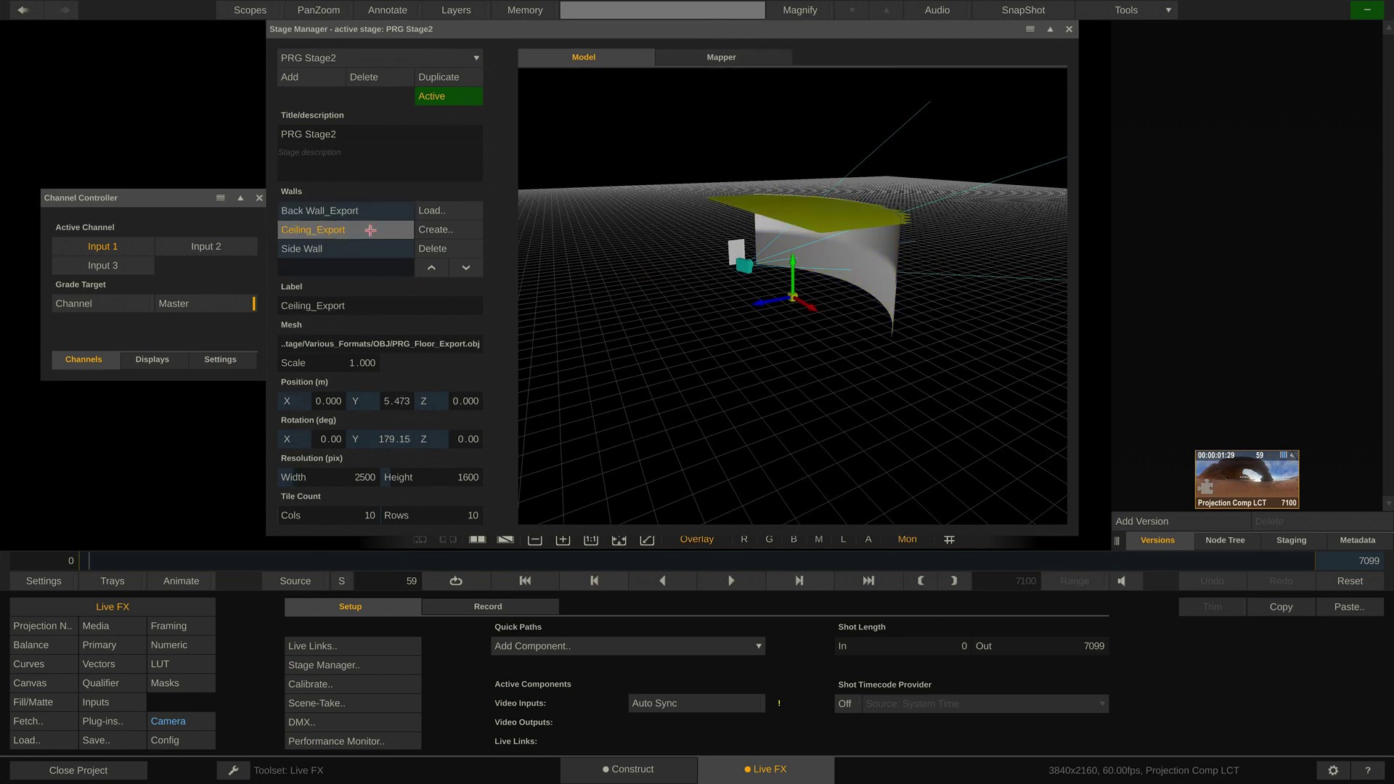
left_click(371, 249)
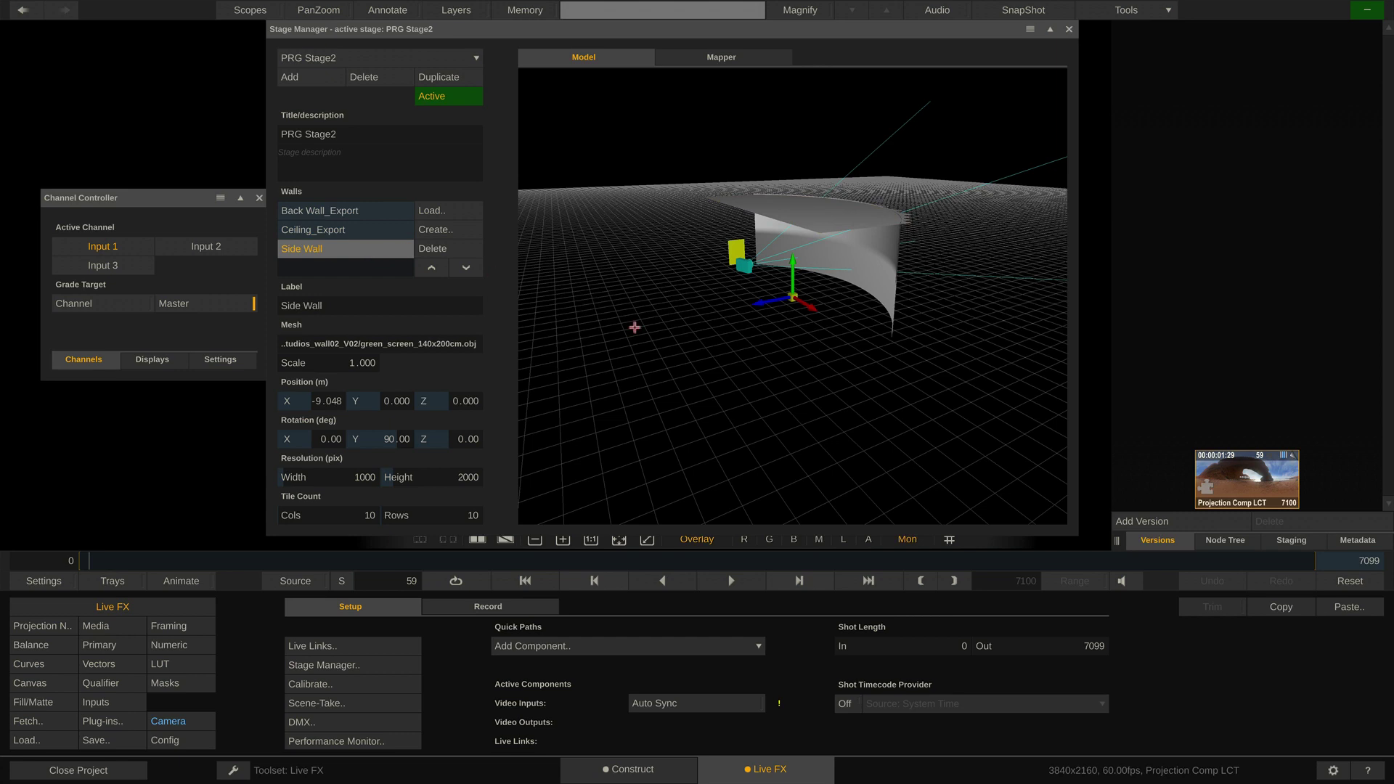
- Orbit the stage model and set the tracker camera pan to -23.386
left_click_drag(634, 328, 713, 333)
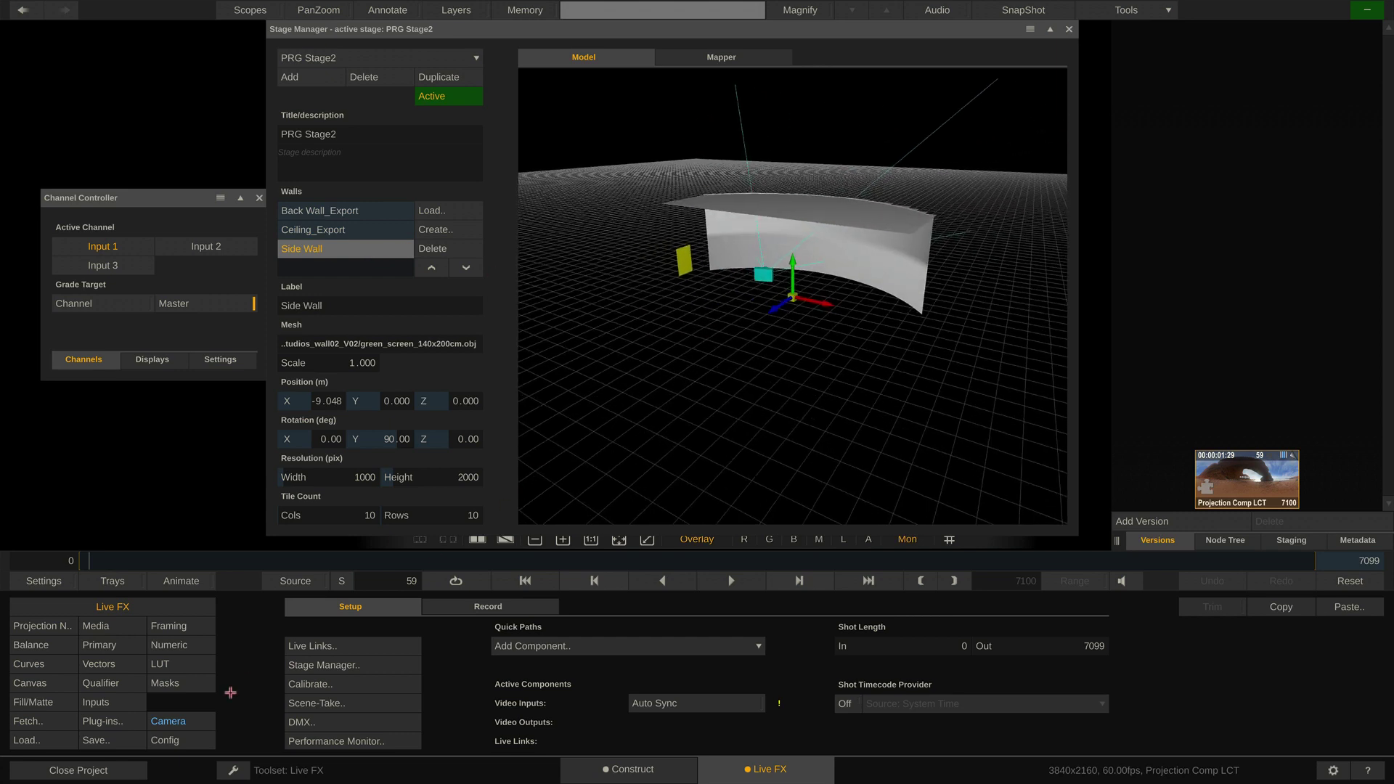
left_click(183, 728)
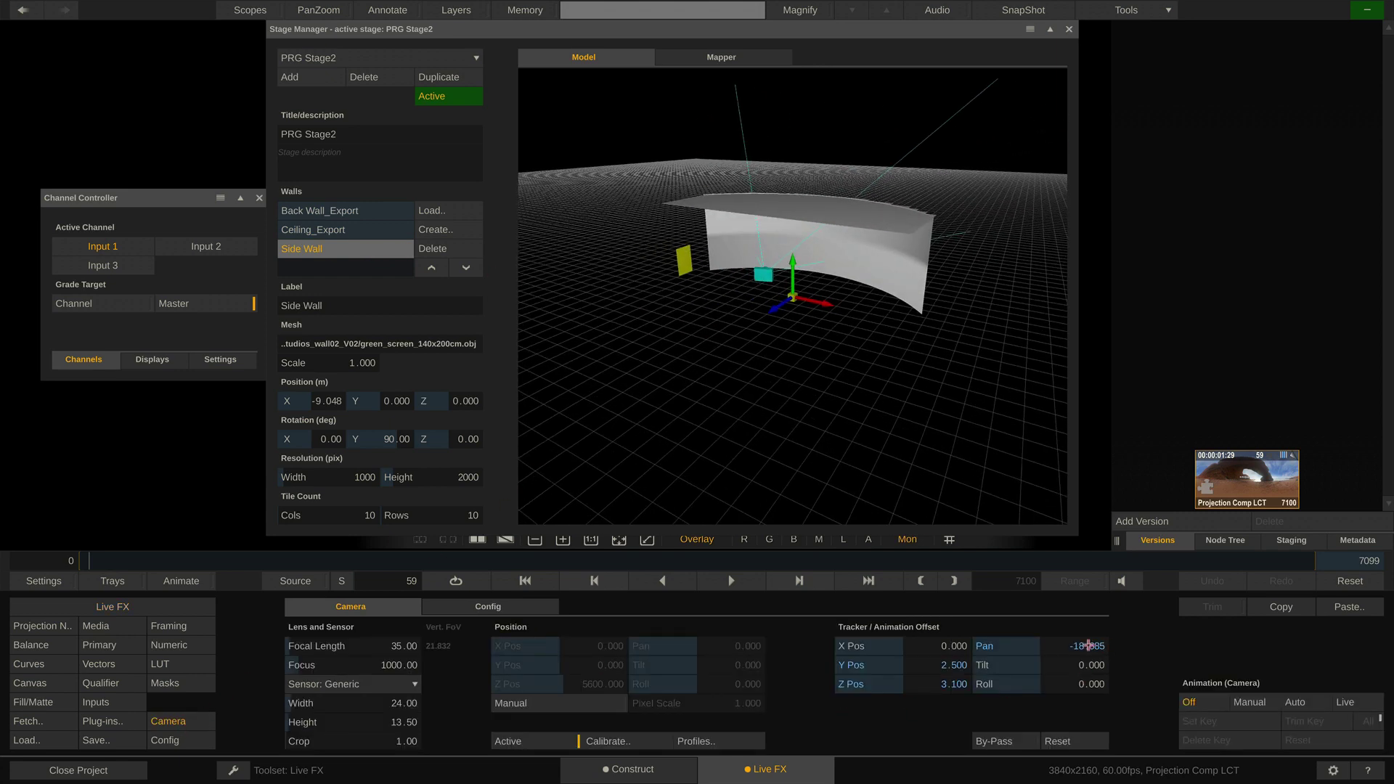
mouse_move(1089, 646)
left_mouse_down()
mouse_move(1077, 607)
mouse_move(1081, 632)
left_mouse_up()
- In the Mapper view, locate Ceiling_Export, Back Wall_Export and Side Wall on the NDI-1 display
left_click(727, 60)
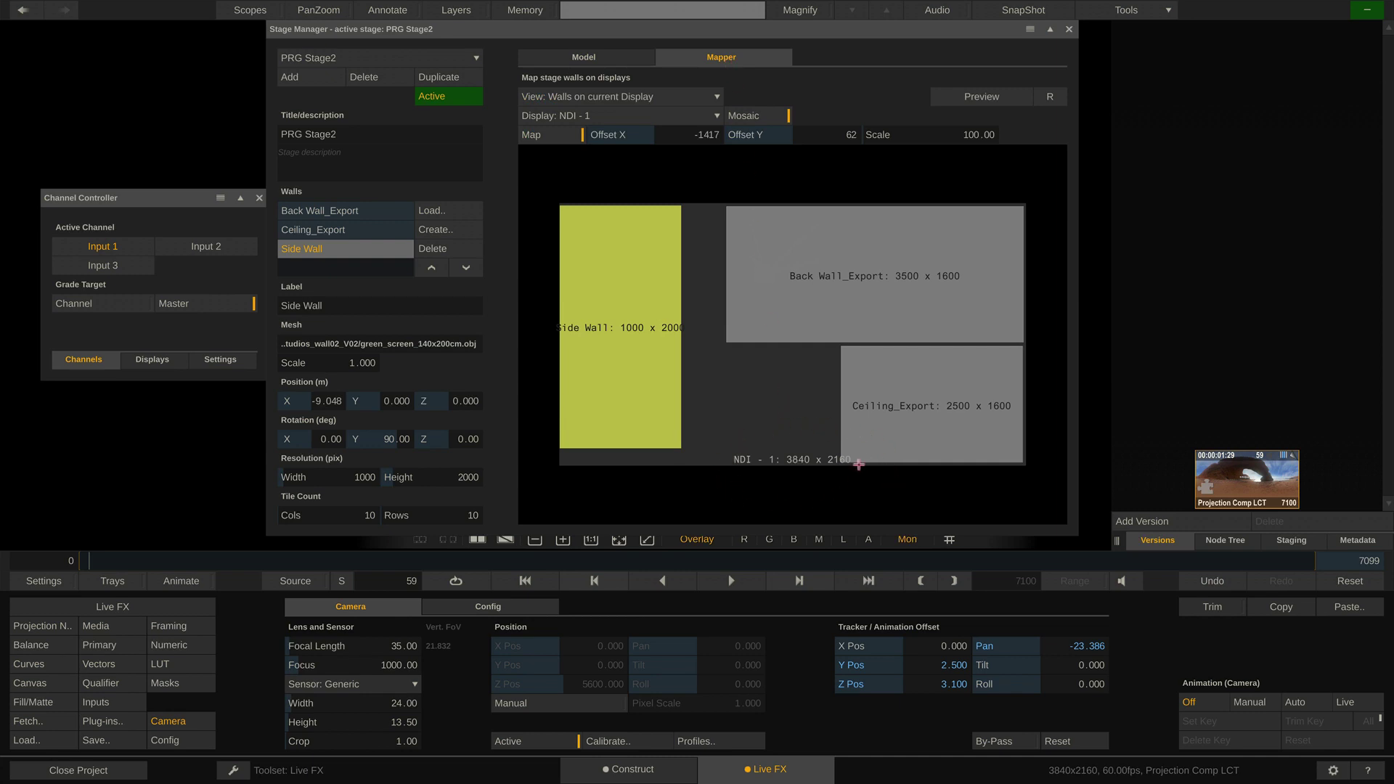
left_click(360, 230)
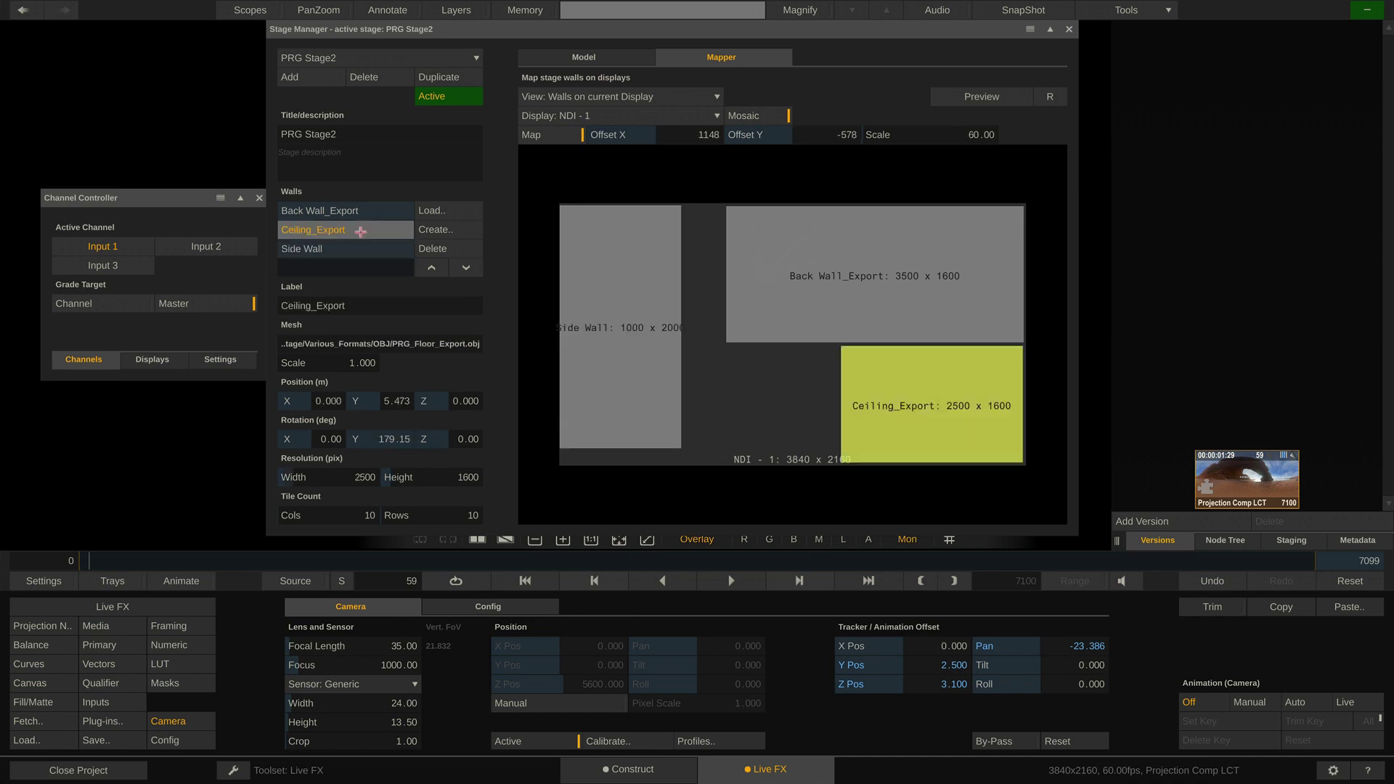
left_click(364, 213)
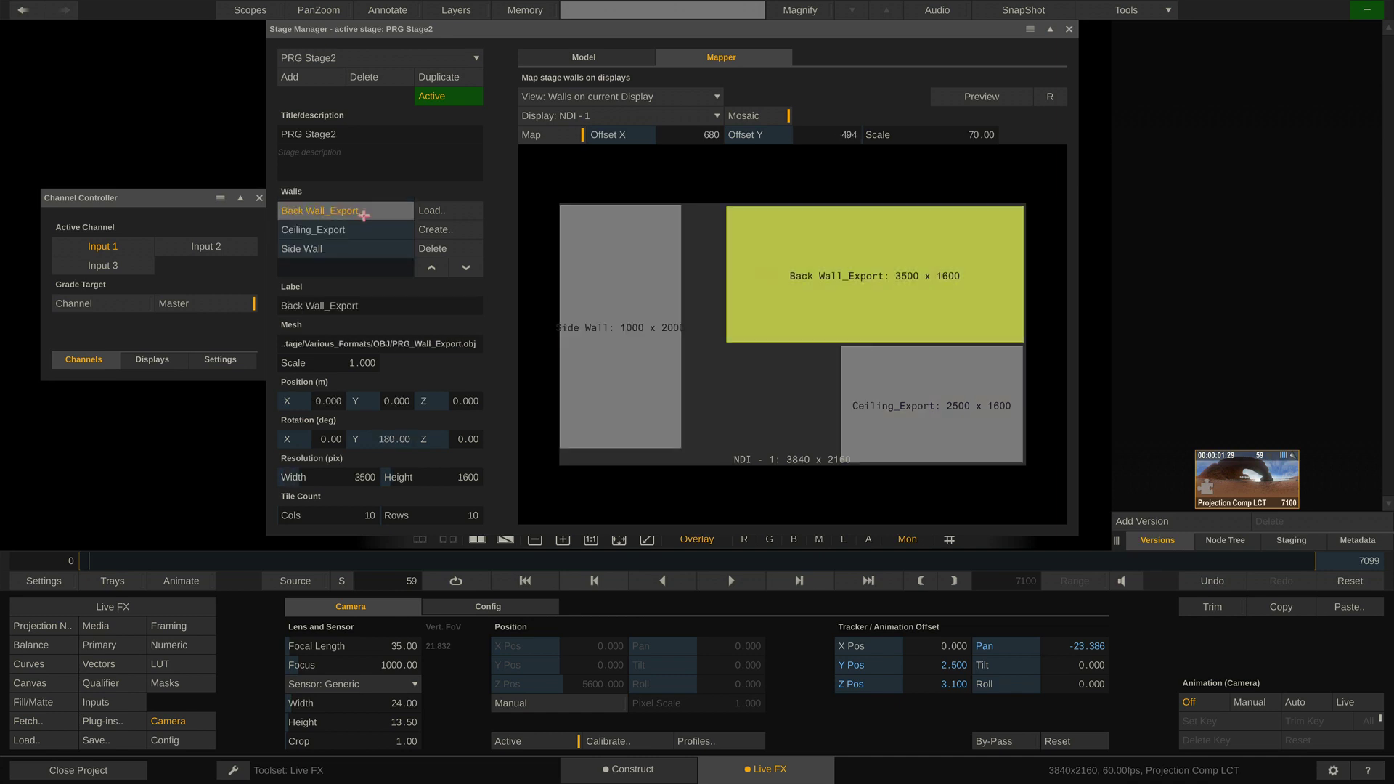
left_click(363, 231)
left_click(363, 246)
left_click(371, 211)
- Show the composite's Node Tree, close Stage Manager, and widen the node panel
left_click(1227, 541)
left_click(1069, 29)
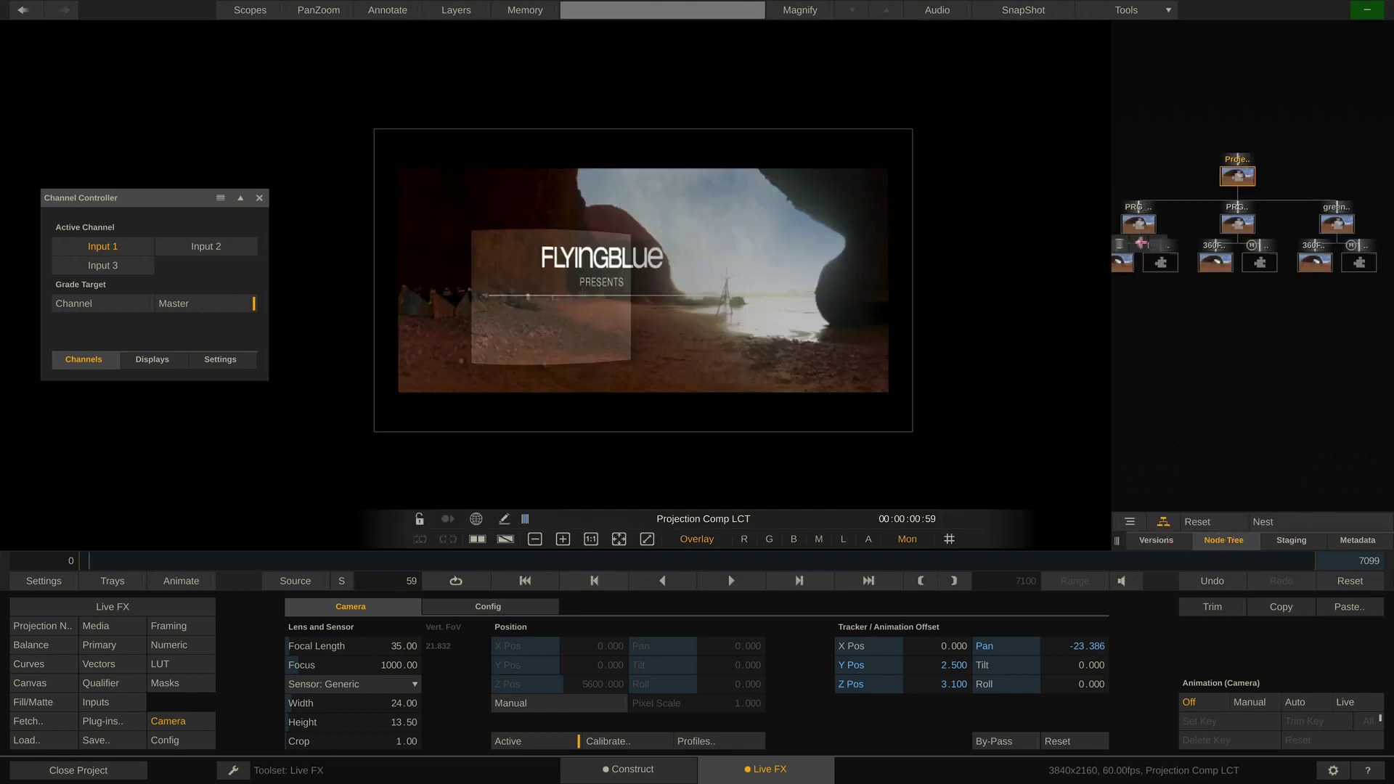
left_click_drag(1117, 543, 1026, 543)
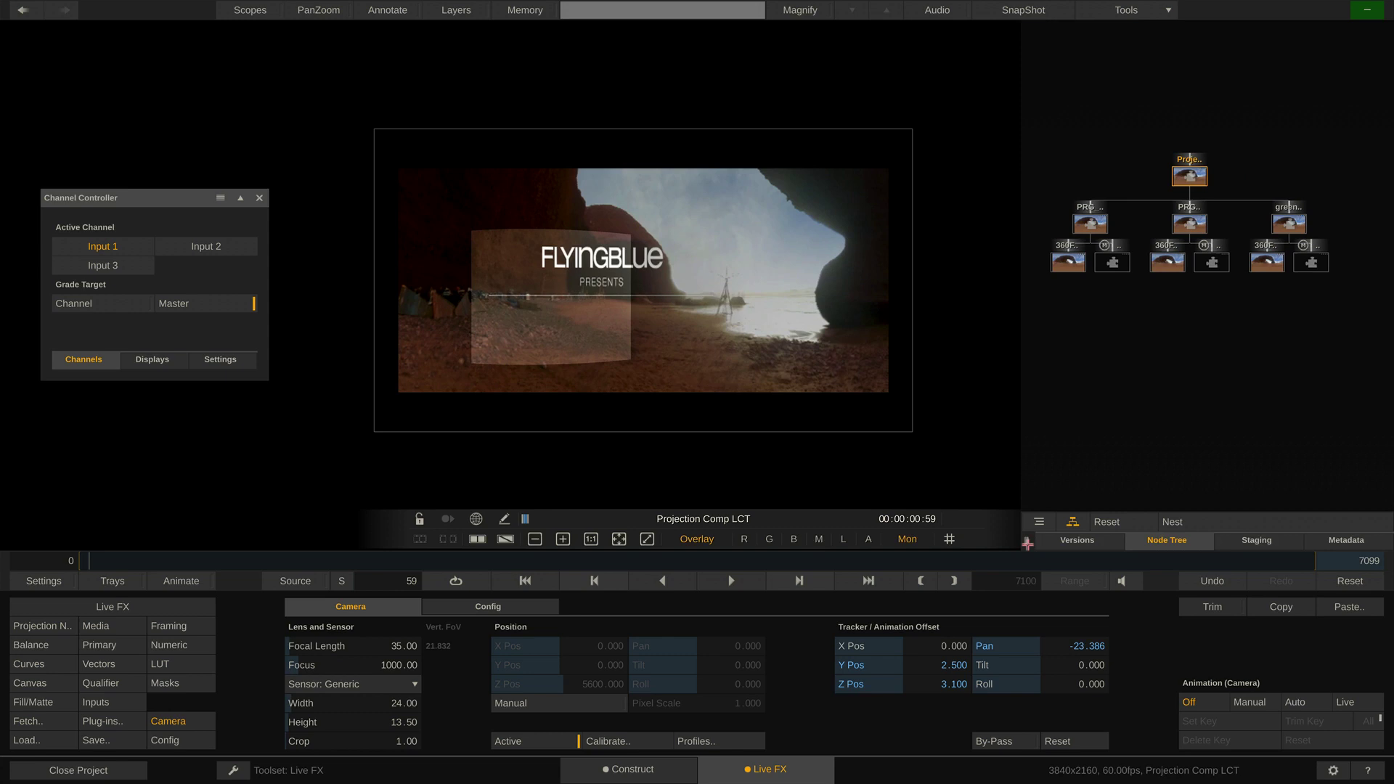
- Preview the 360 source, PRG_Floor_Export, PRG_Wall_Export and green_screen projections, plus the 2D wall mask
left_click(1067, 263)
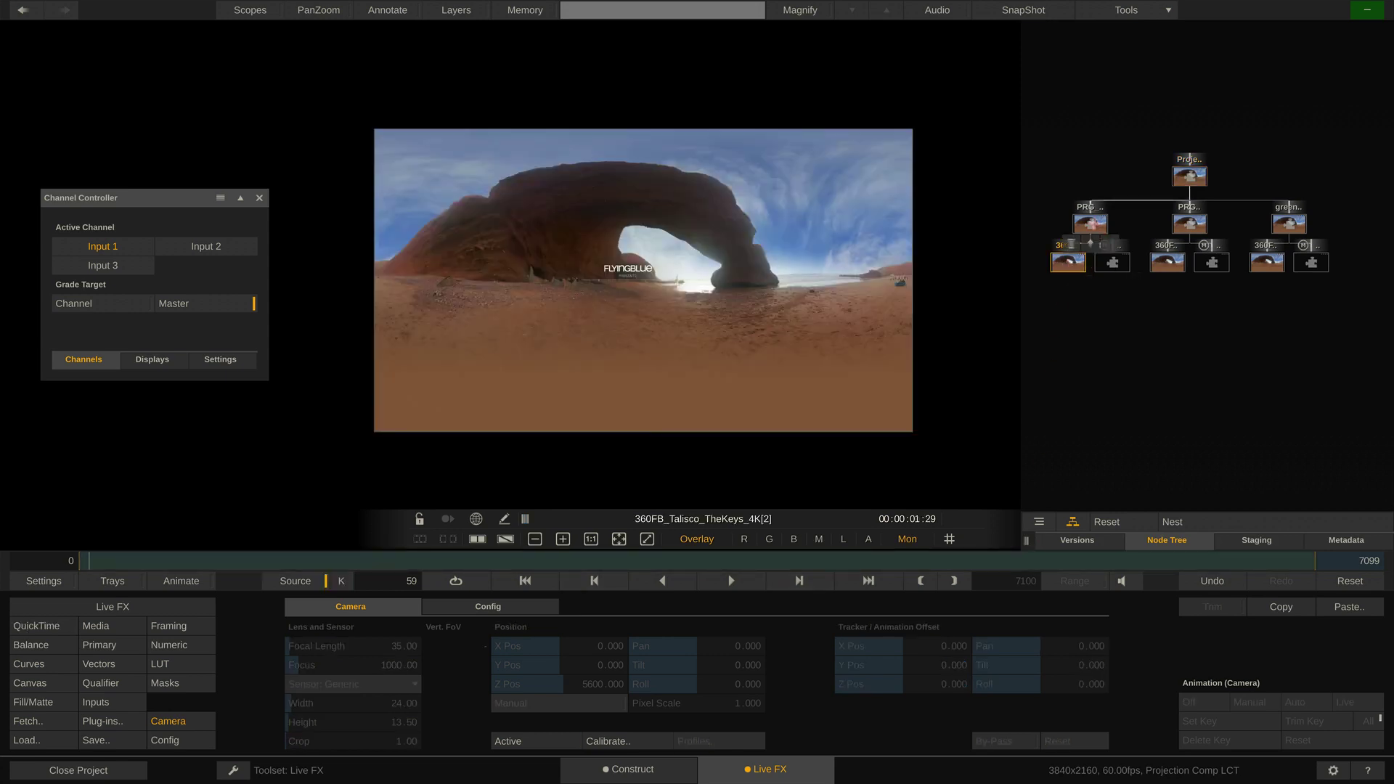
left_click(1090, 224)
left_click(1189, 225)
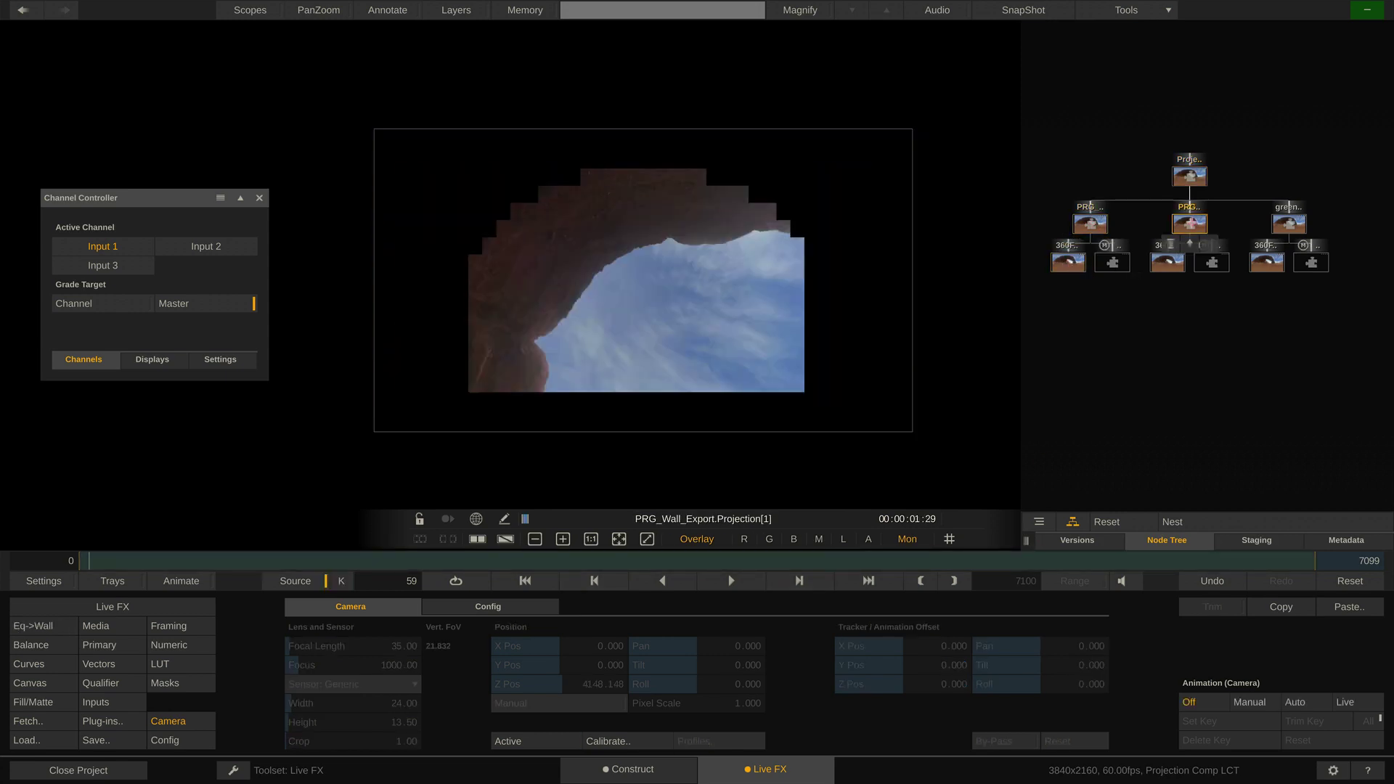
left_click(1288, 223)
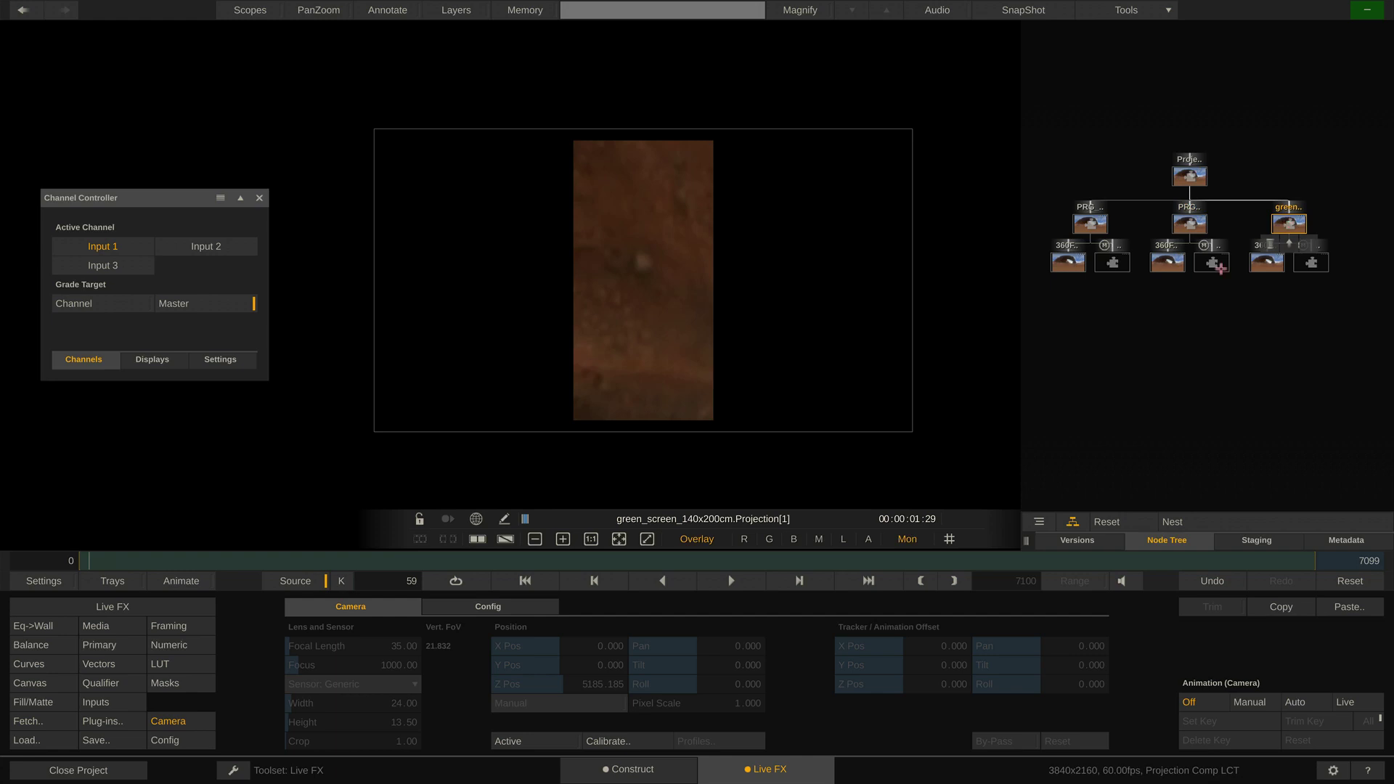
left_click(1113, 263)
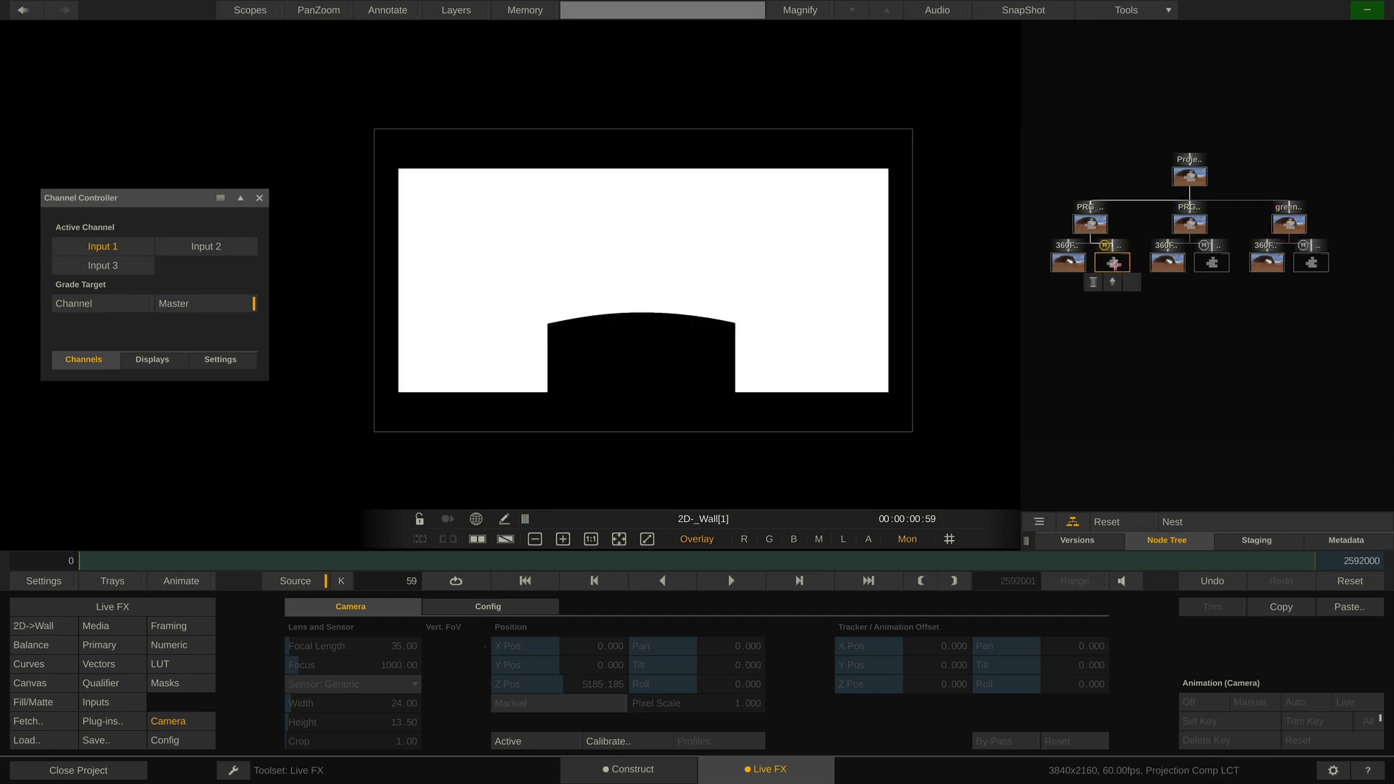
- Compare the dome and 2D wall masks, then view the Projection Comp LCT composite again
left_click(1212, 262)
left_click(1111, 262)
left_click(1089, 223)
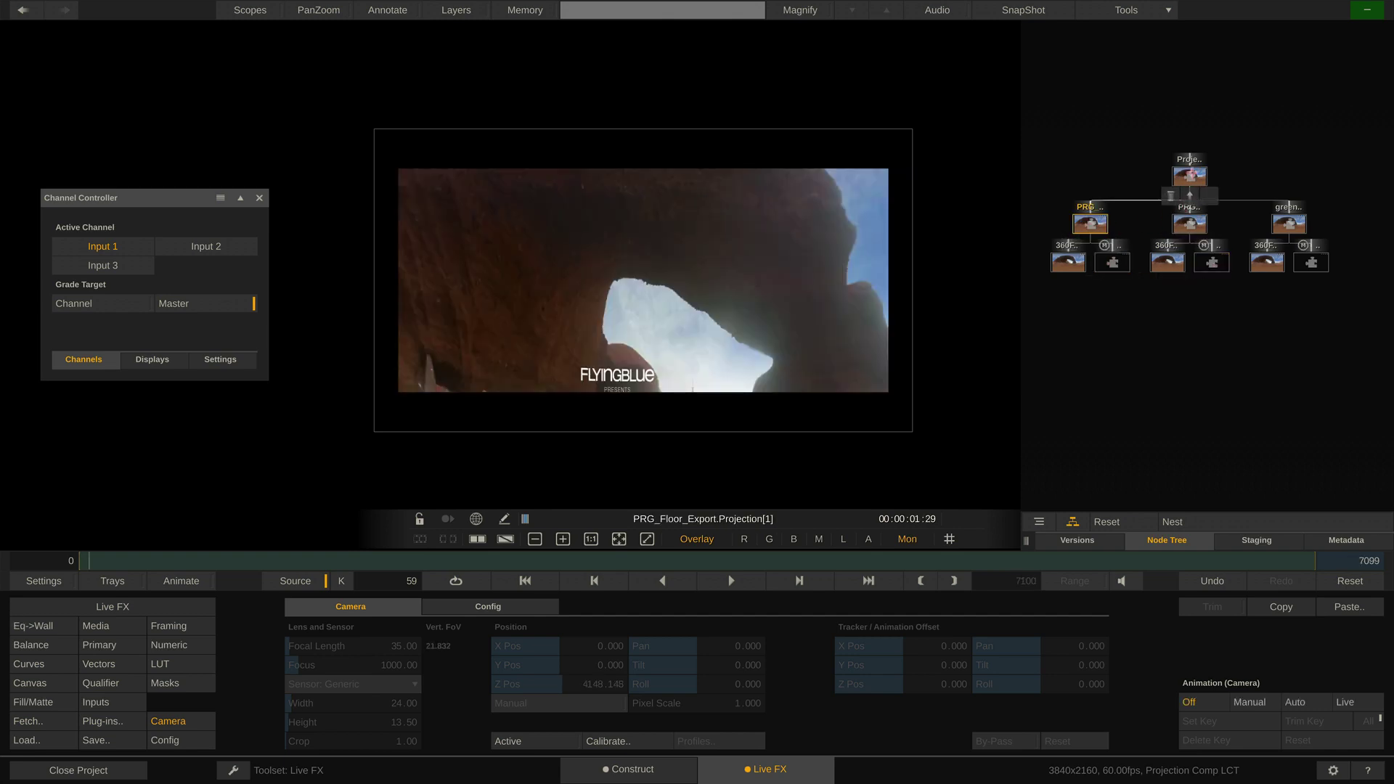
left_click(1189, 175)
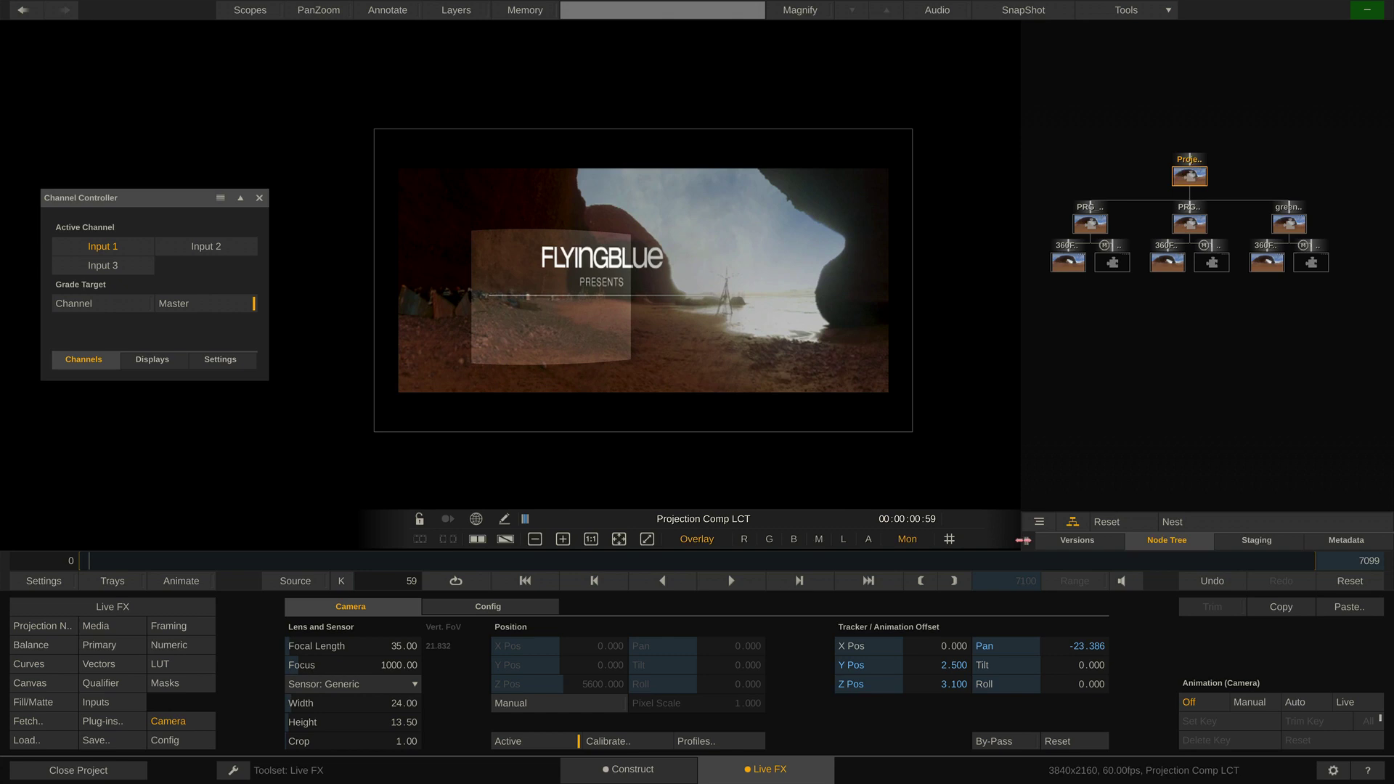
left_click_drag(1024, 540, 1201, 540)
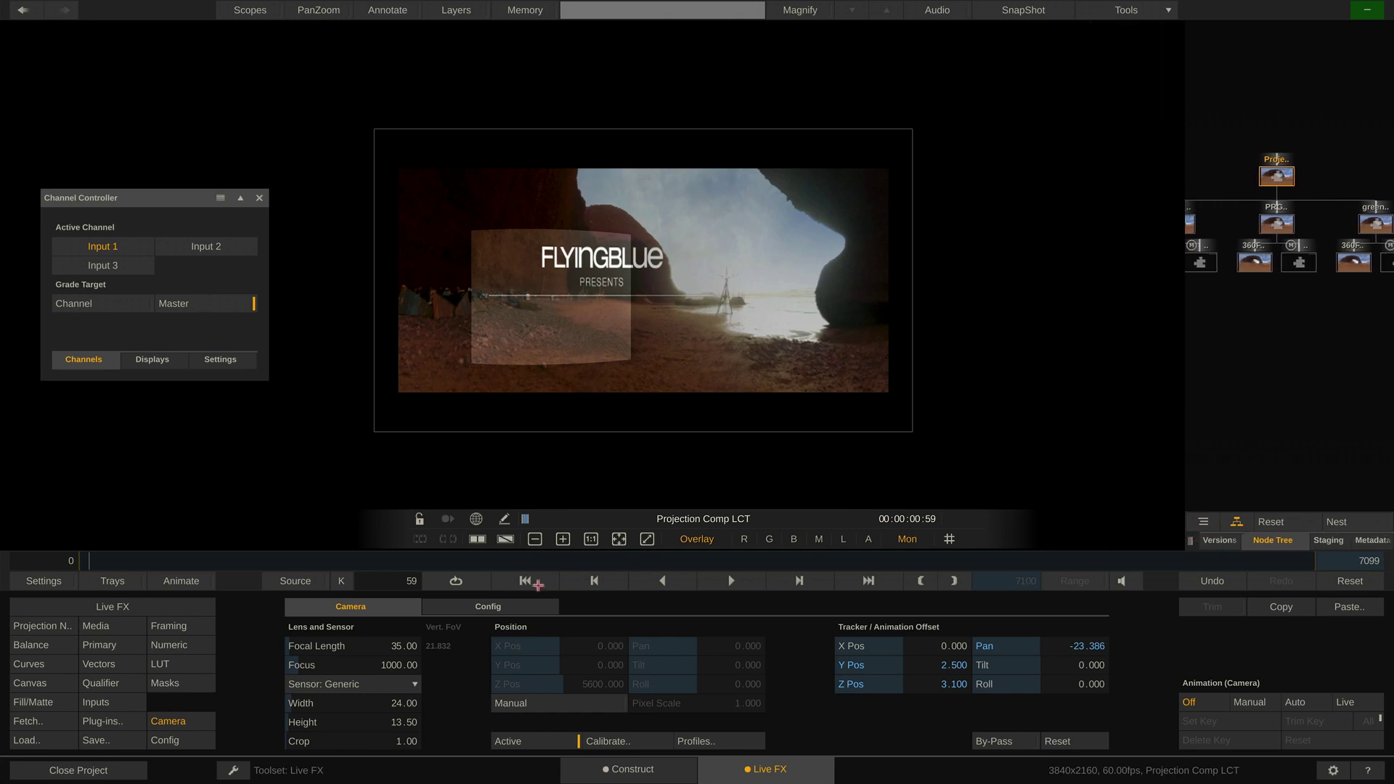
- Route the Stage Mosaic to the NDI-1 output in the Channel Controller's Displays settings
left_click(65, 629)
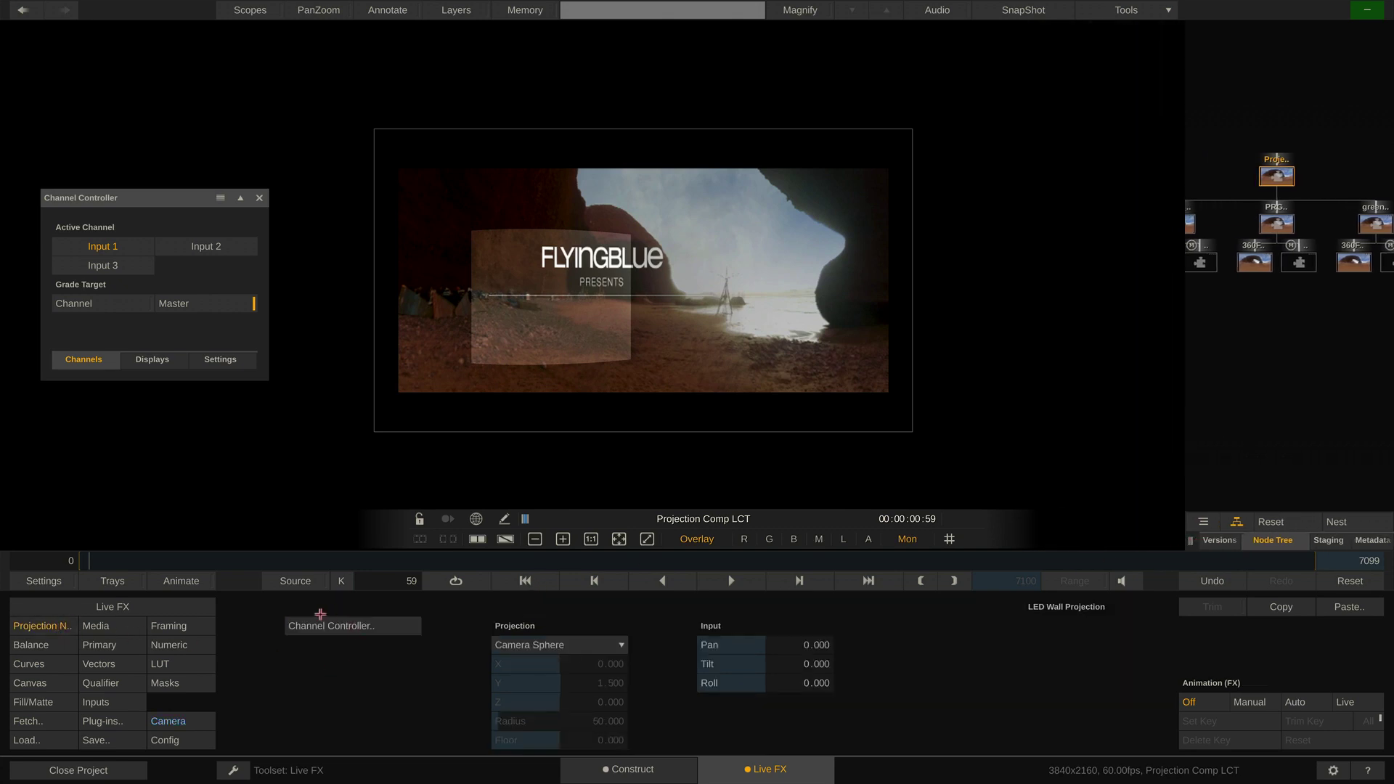
left_click_drag(218, 196, 212, 162)
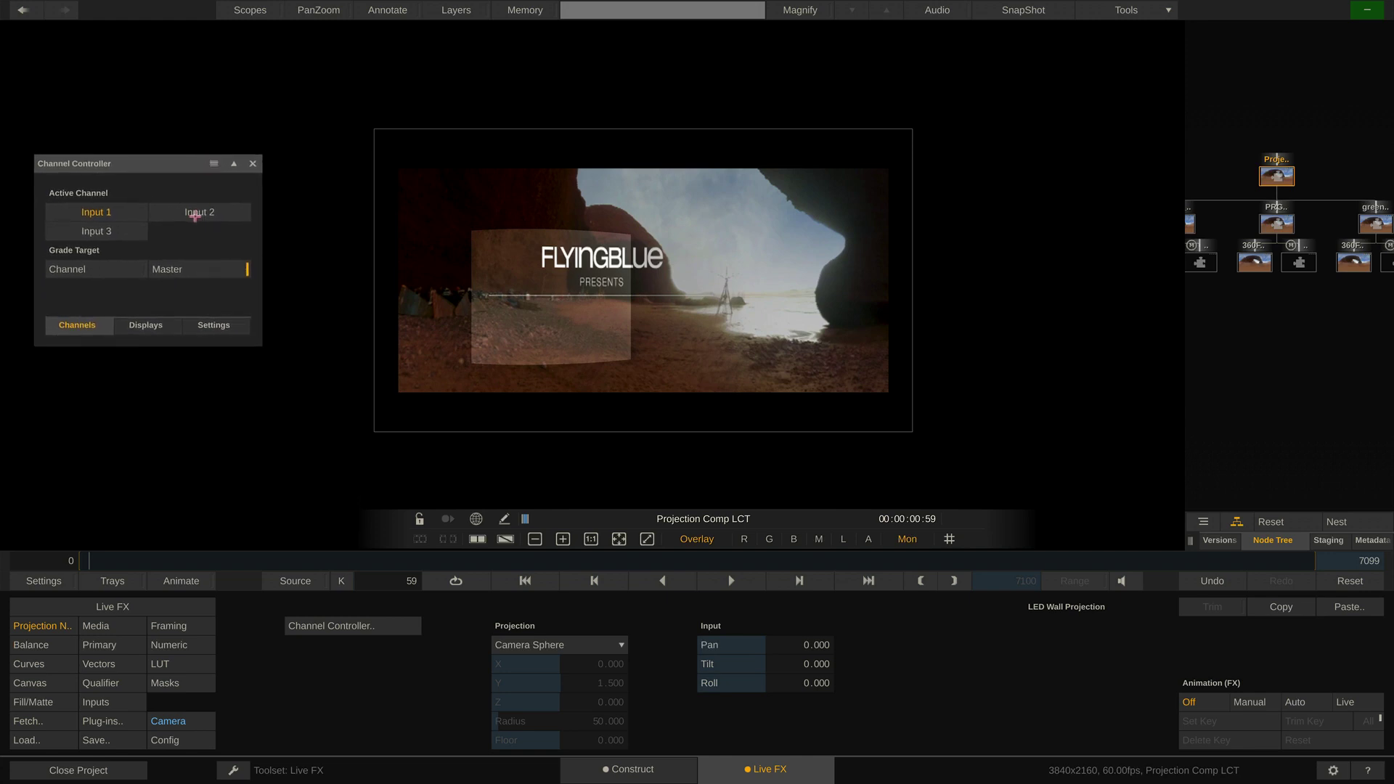
left_click(147, 326)
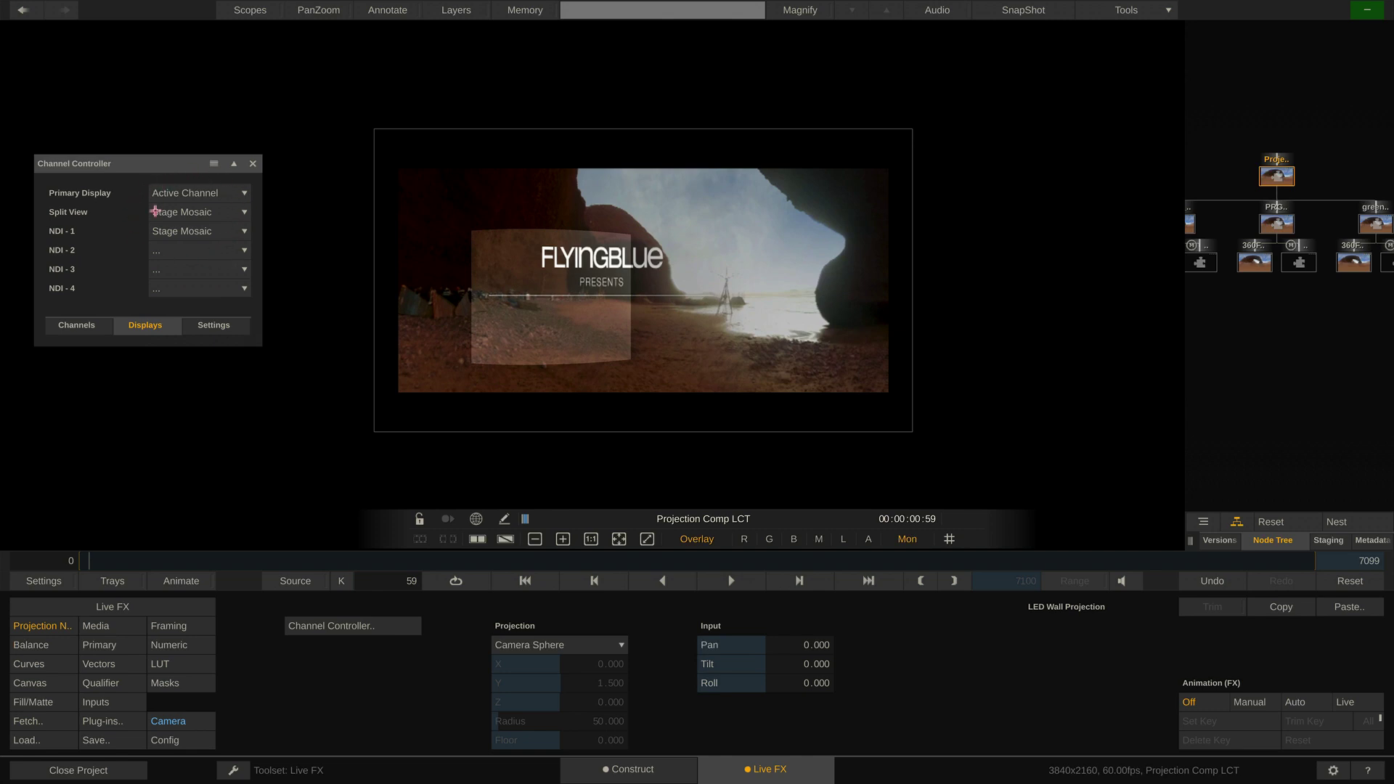
left_click(230, 231)
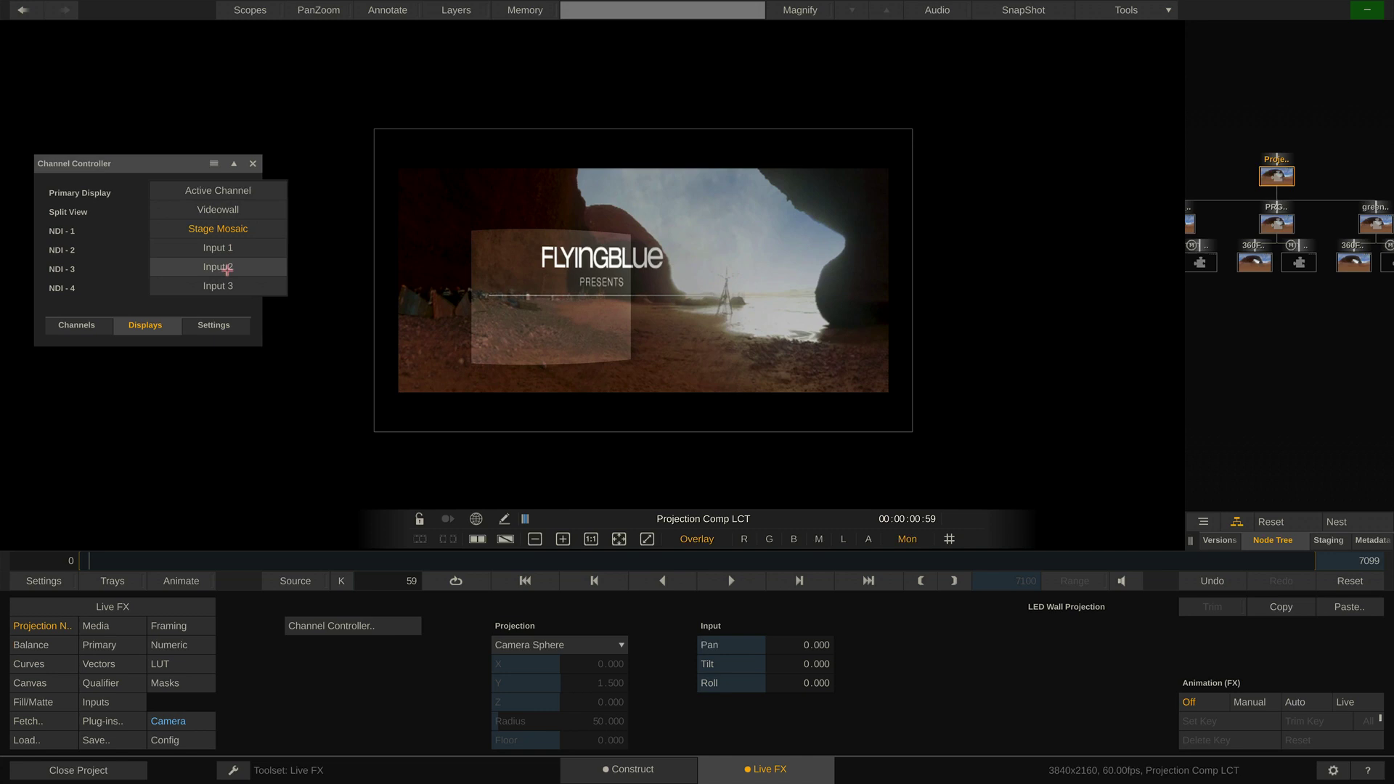
left_click(251, 228)
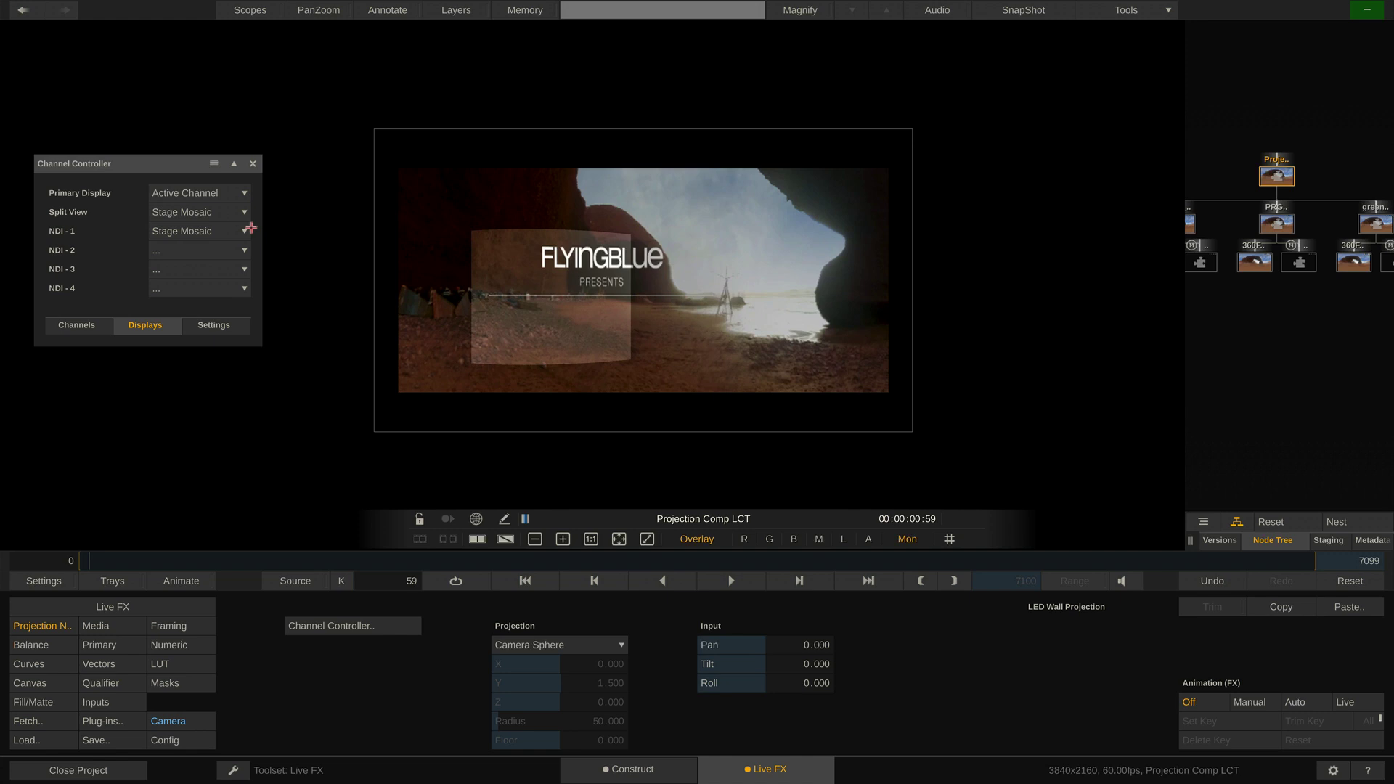
- Preview the Stage Mosaic on the Primary Display, then restore it to Active Channel
left_click(229, 193)
left_click(234, 226)
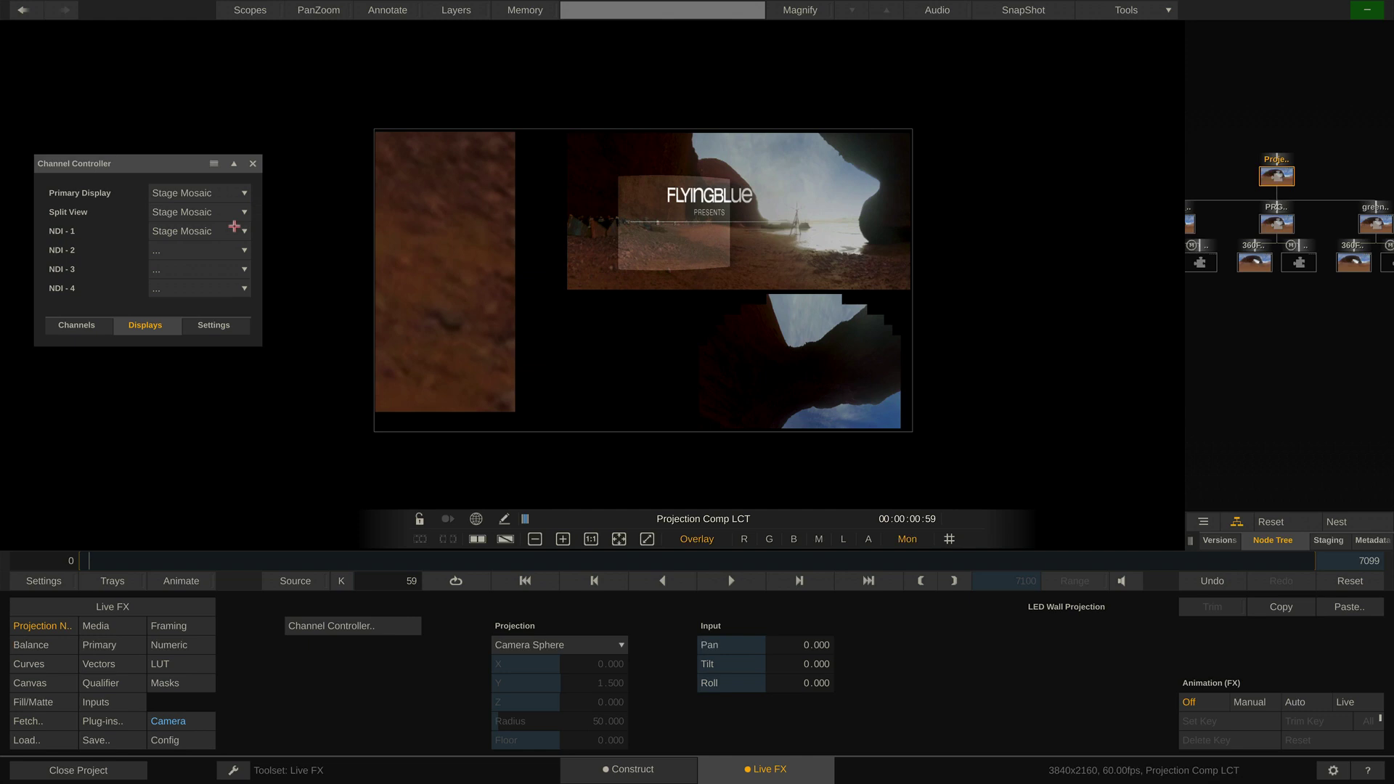
left_click(233, 194)
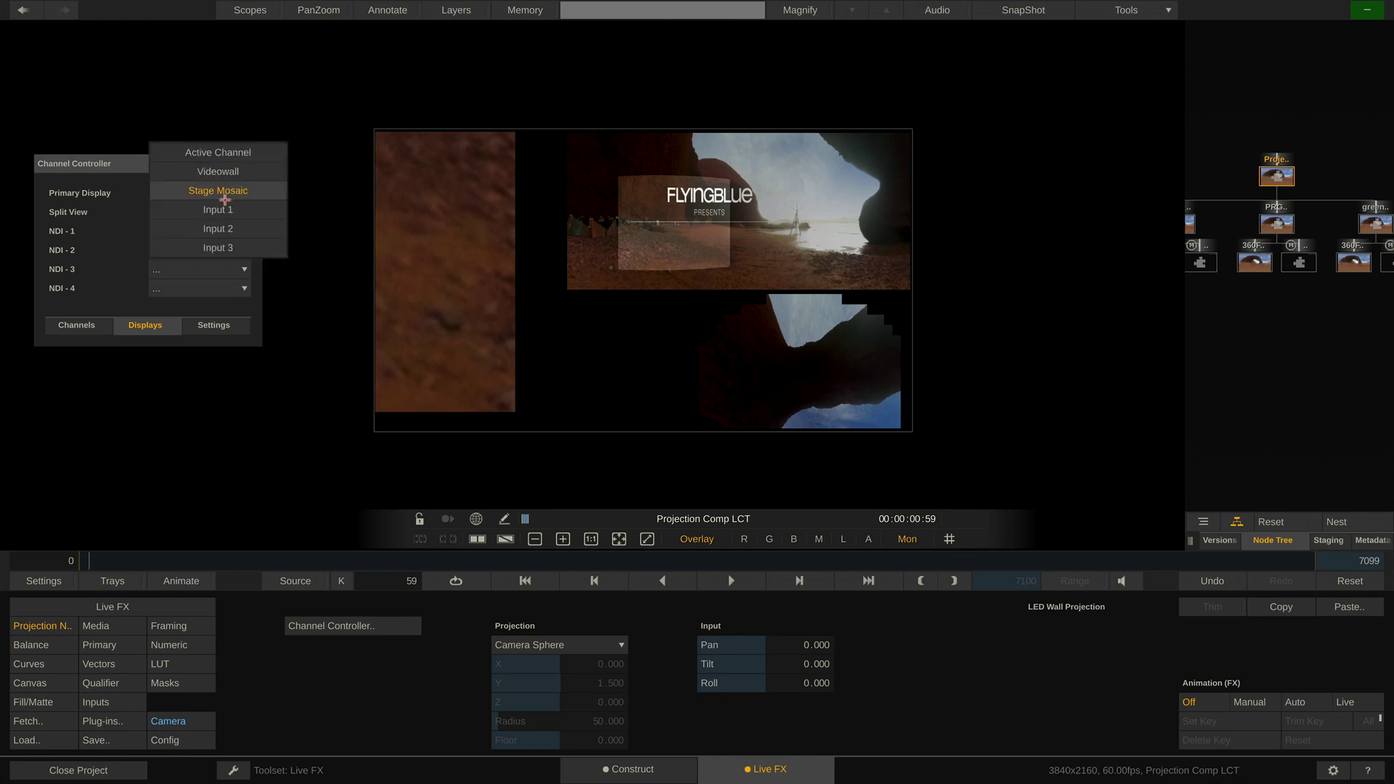
left_click(218, 161)
left_click(84, 326)
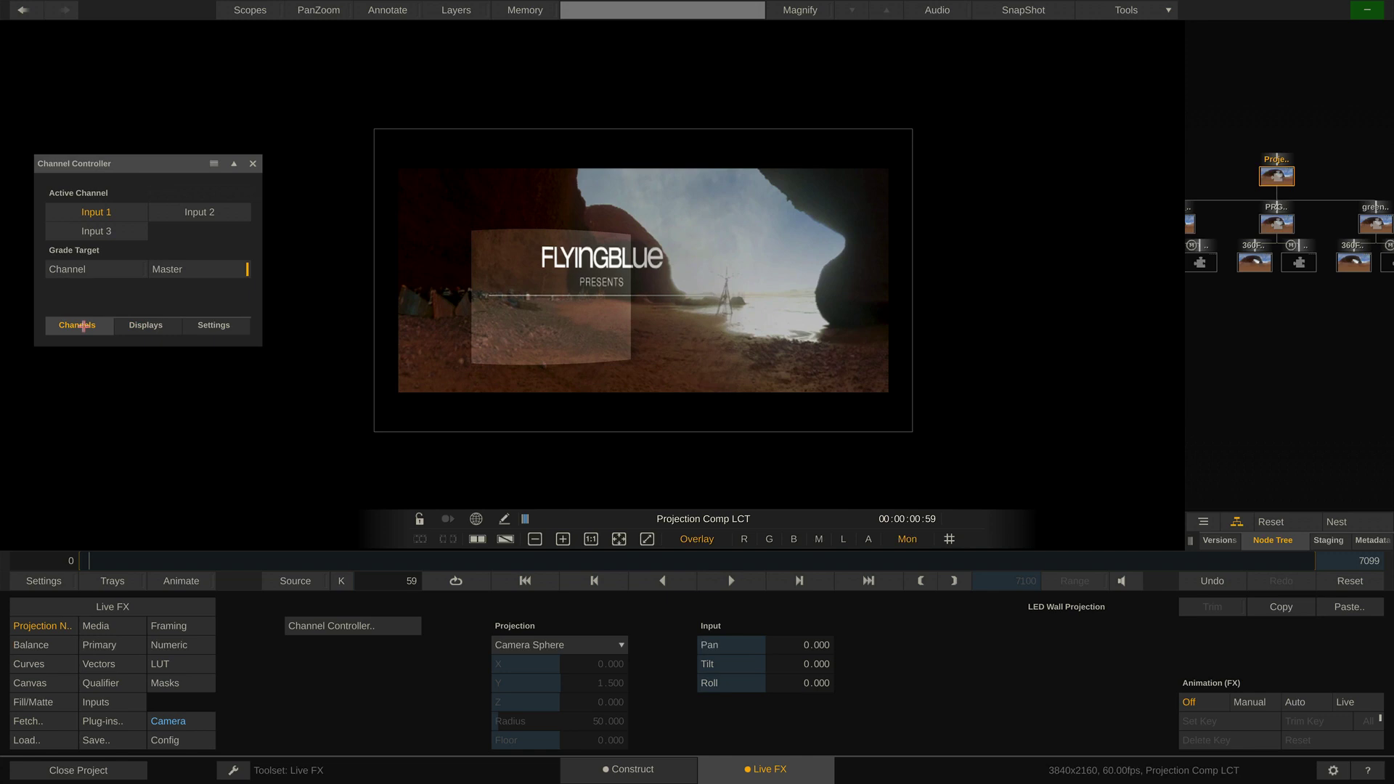
- Cycle the active channel through Input 2 and Input 3, then settle back on Input 1
left_click(197, 211)
left_click(121, 233)
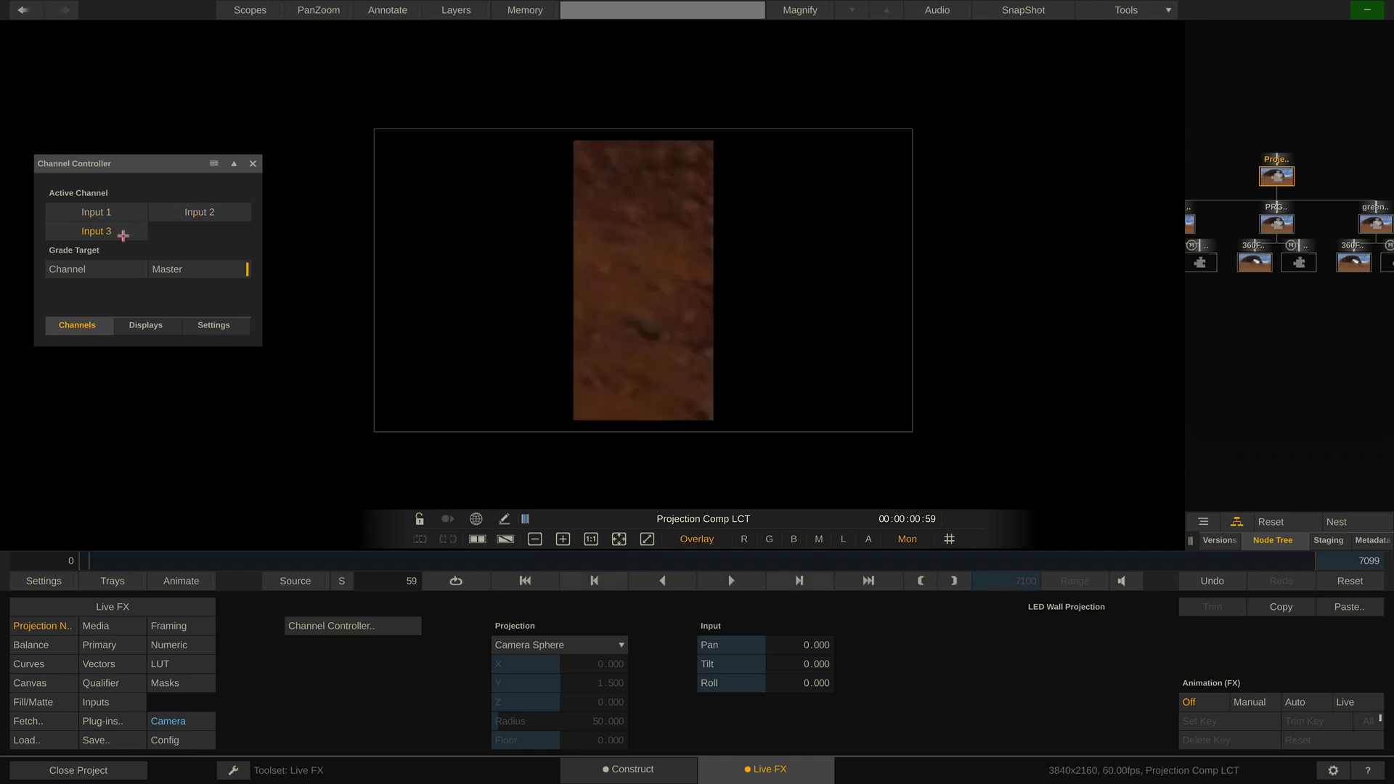
left_click(113, 215)
left_click(147, 324)
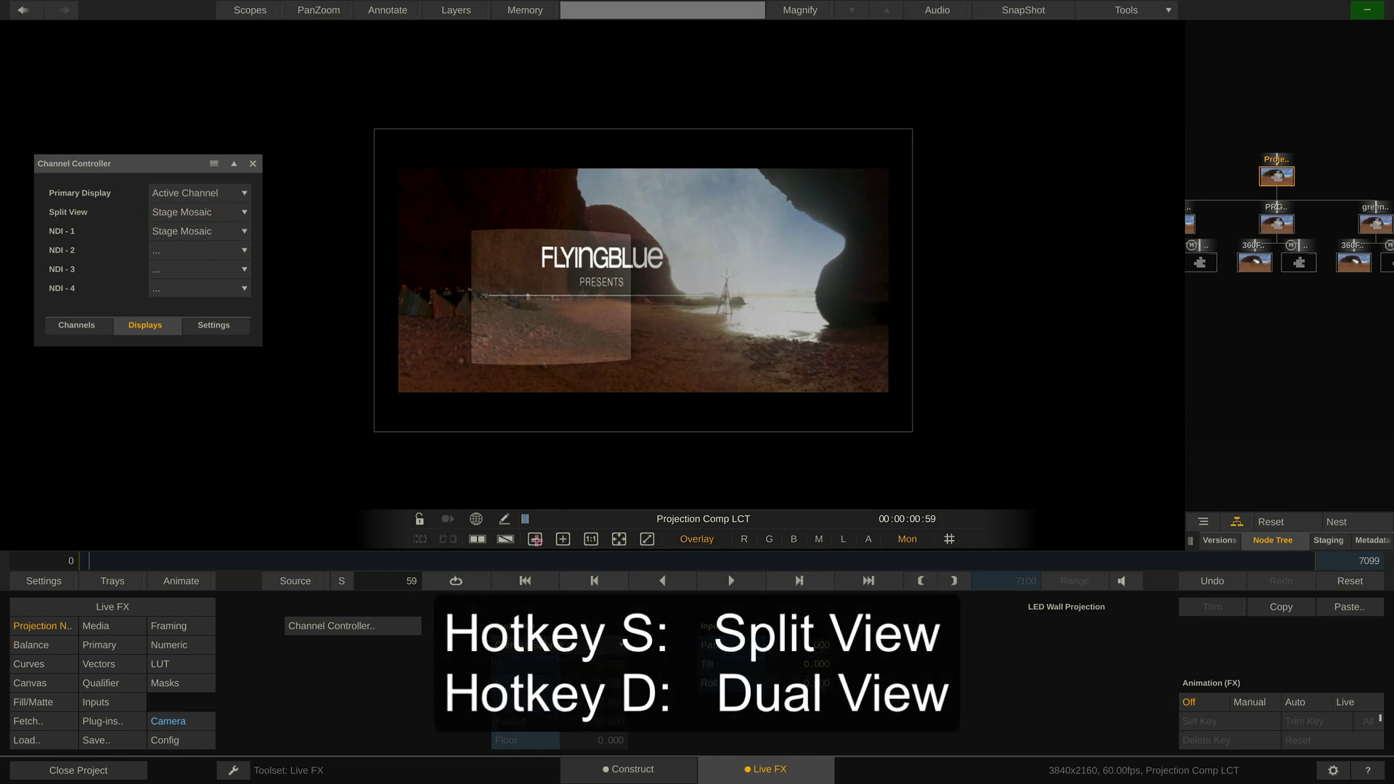
- Turn on side-by-side Split View, then reposition and enlarge the Stage Mosaic viewport
key("s")
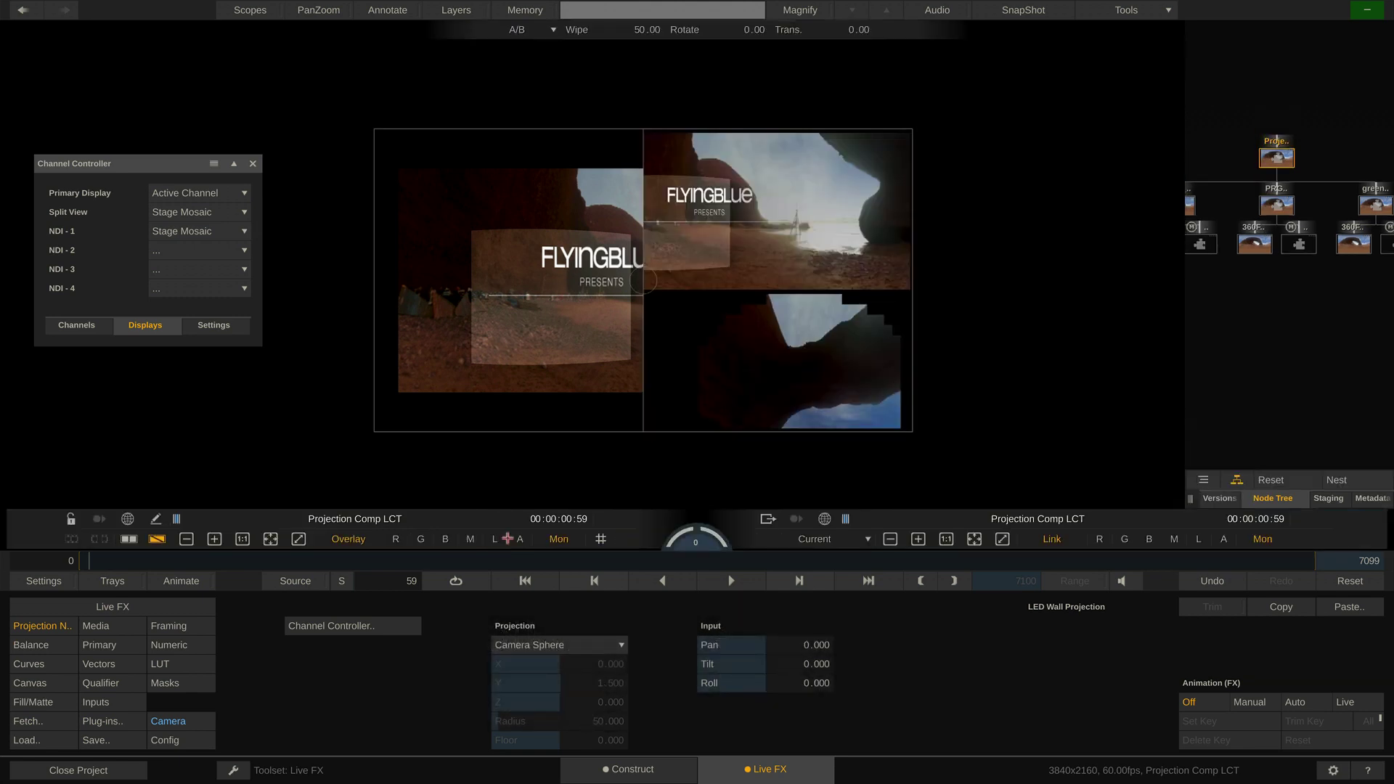
left_click(129, 539)
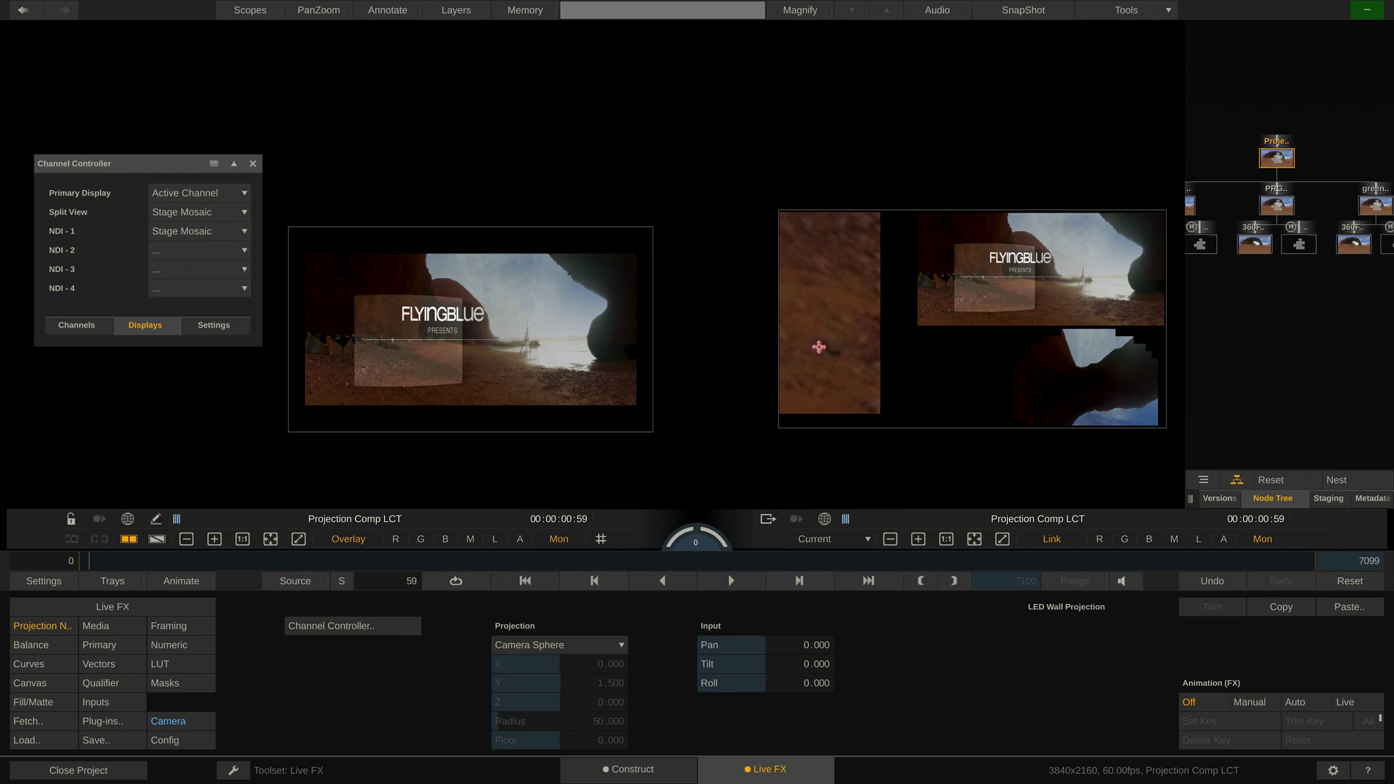
scroll(818, 349, "up", 2)
scroll(818, 348, "down", 2)
scroll(818, 347, "up", 1)
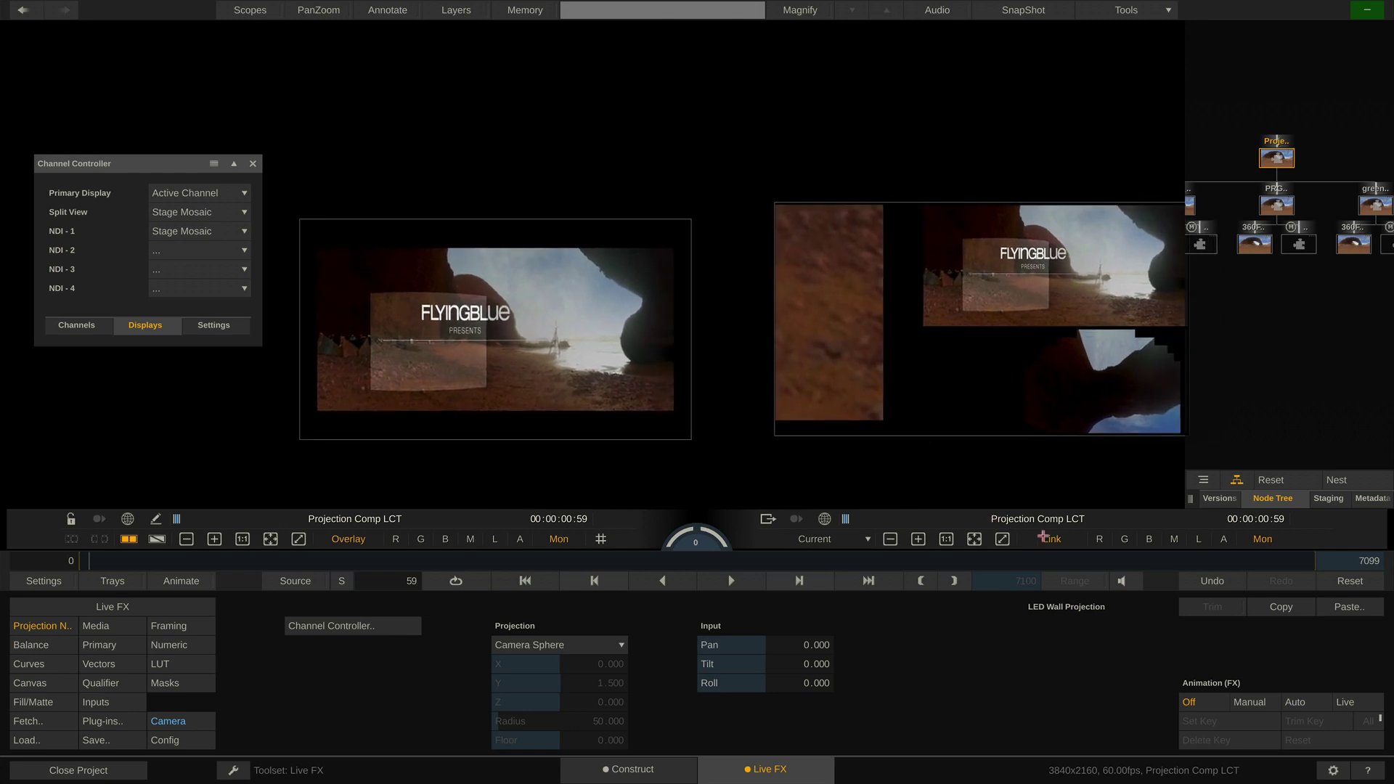
middle_click_drag(1055, 358, 1021, 346)
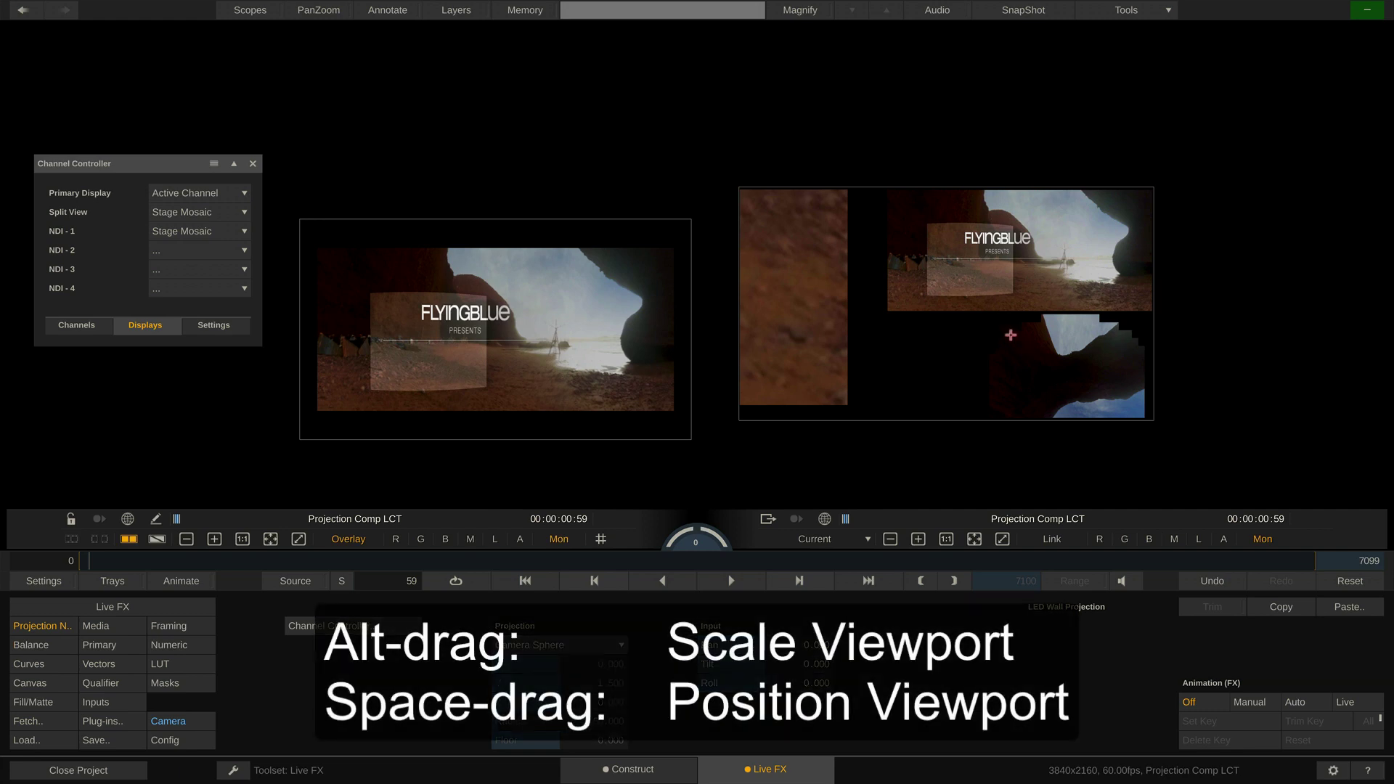
left_click_drag(1021, 345, 1061, 333, "alt")
- Switch the Split View source to Input 2 and tilt the camera offset to 5.804
mouse_move(582, 378)
left_mouse_down()
mouse_move(569, 368)
mouse_move(578, 376)
left_mouse_up()
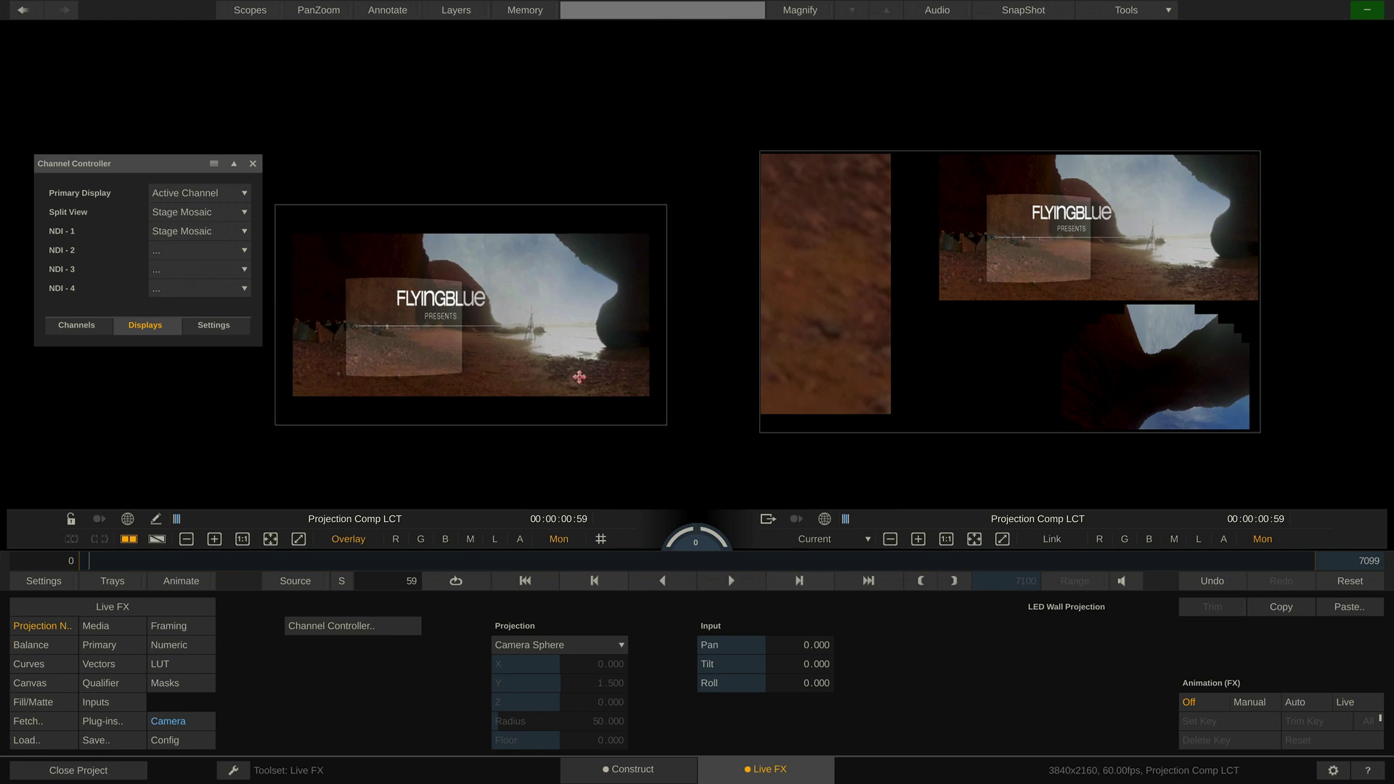
left_click(225, 212)
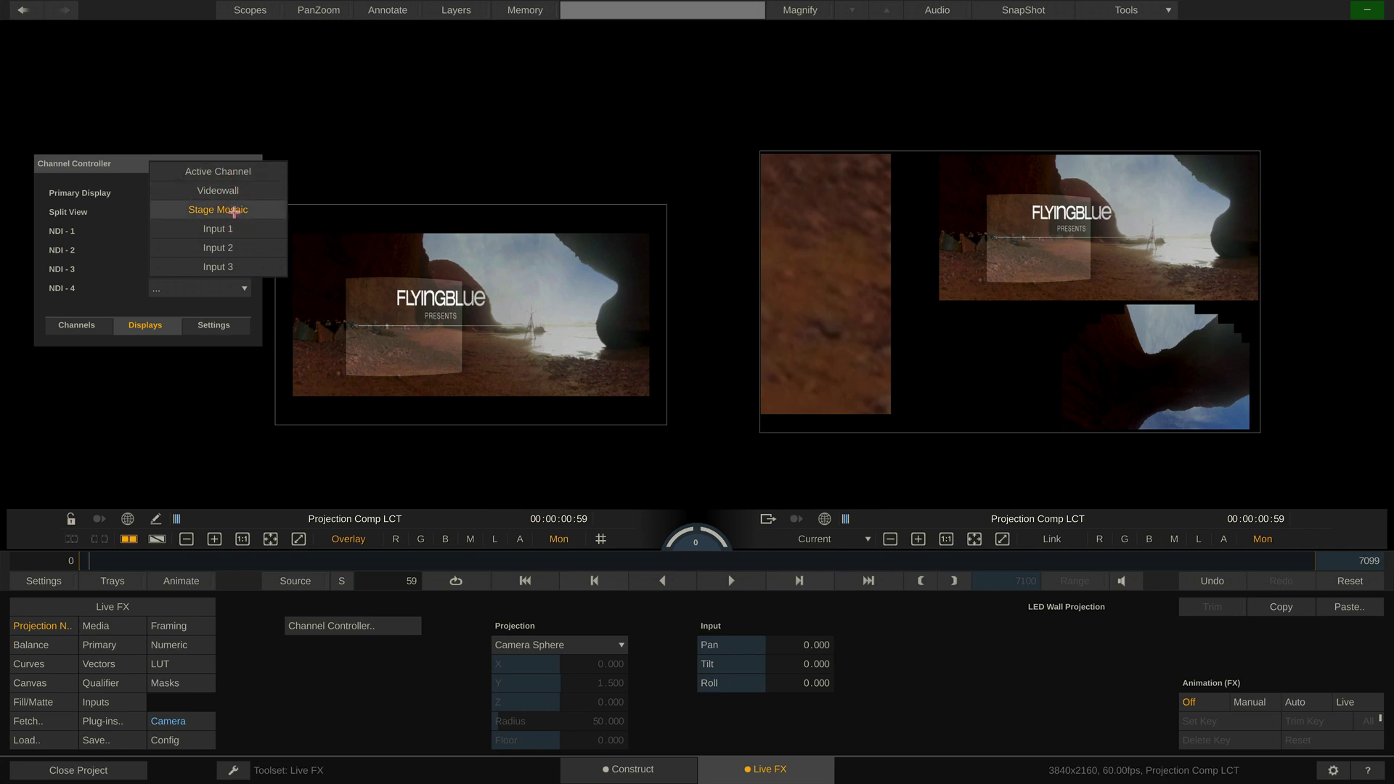
left_click(234, 249)
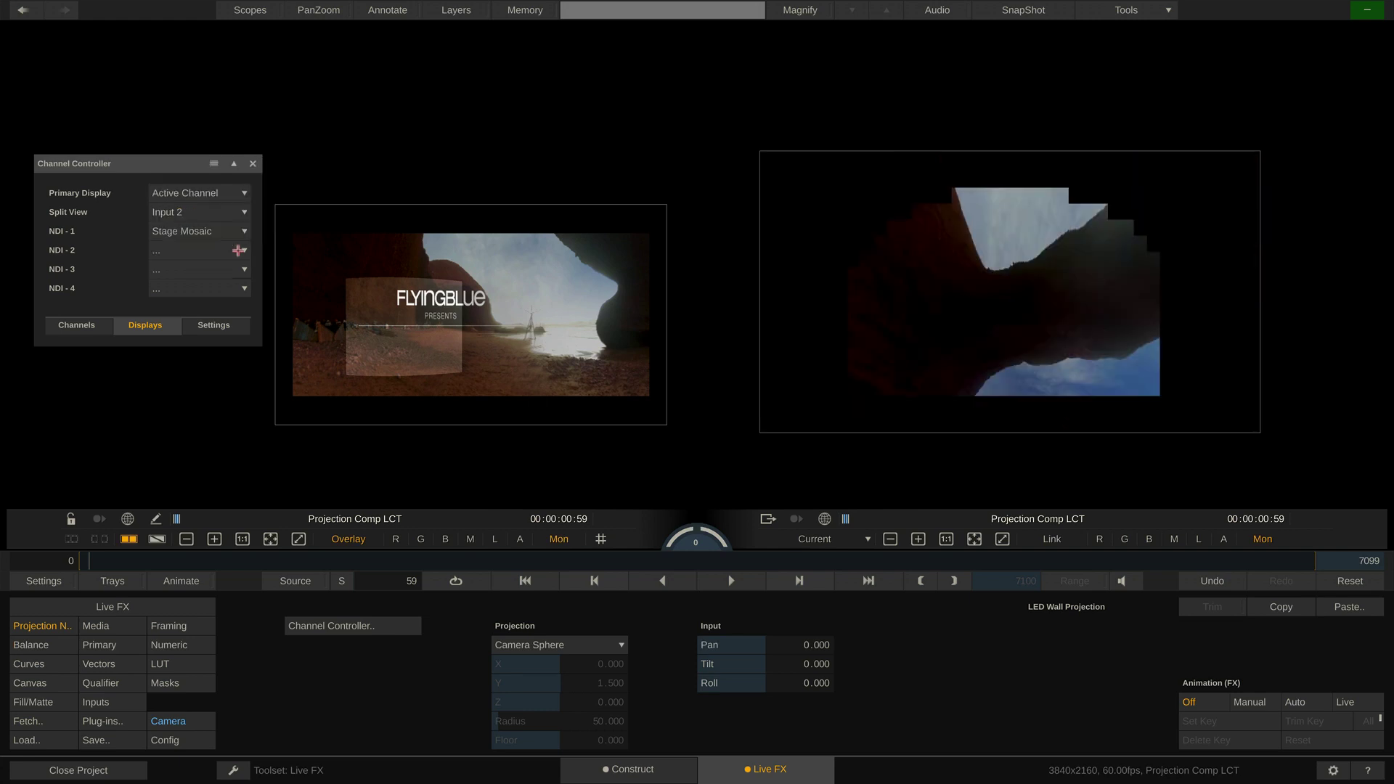
left_click(179, 722)
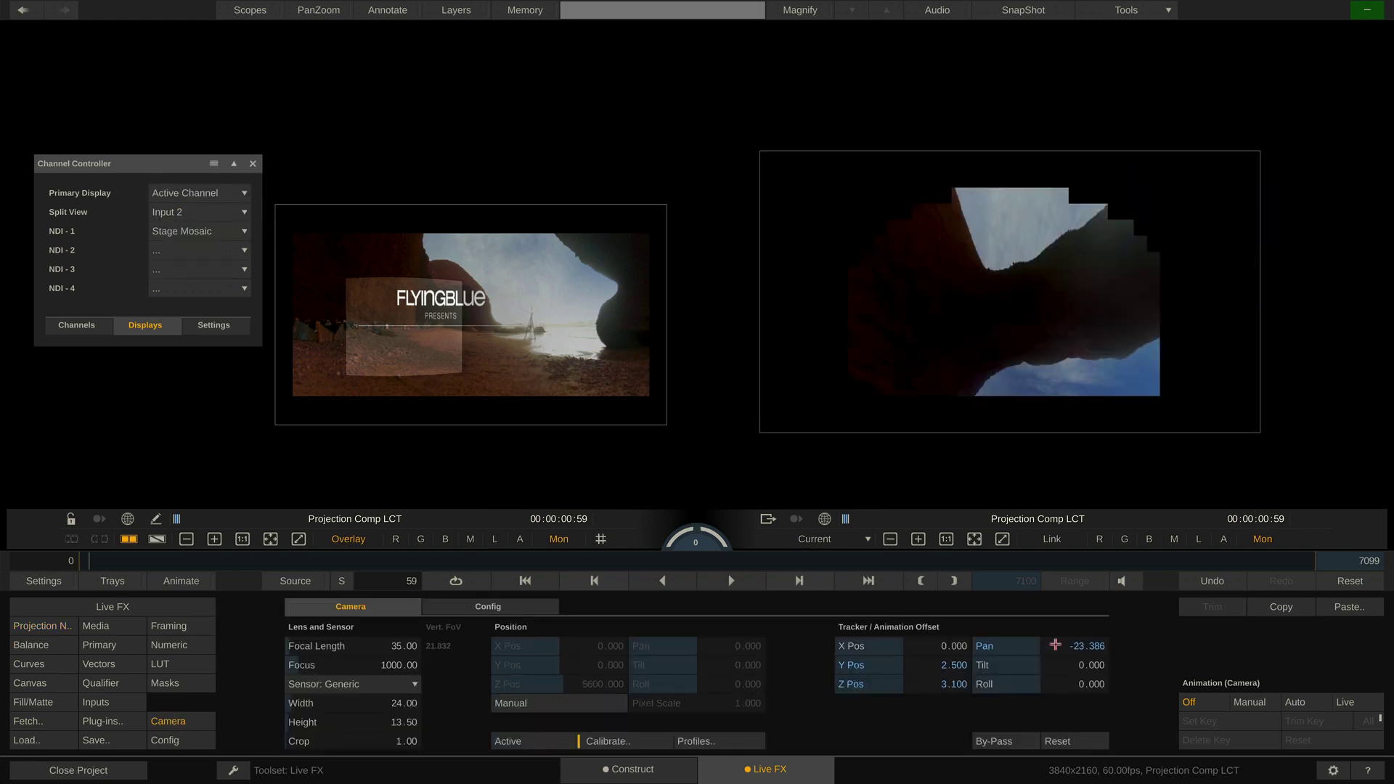
left_click_drag(1089, 672, 1038, 639)
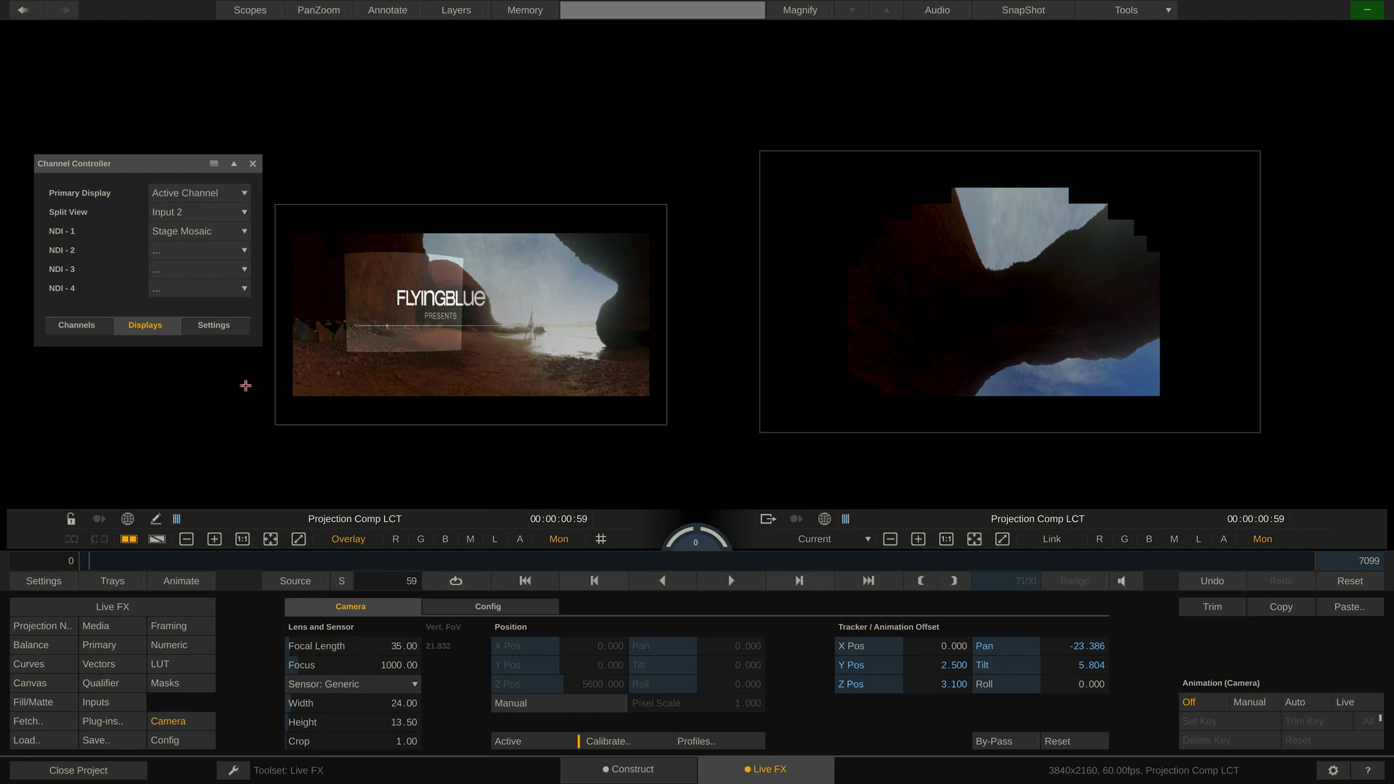
- Raise the Frustum Outer layer's master offset to -9.83 and set Split View back to Stage Mosaic
key("n")
key("n")
key("l")
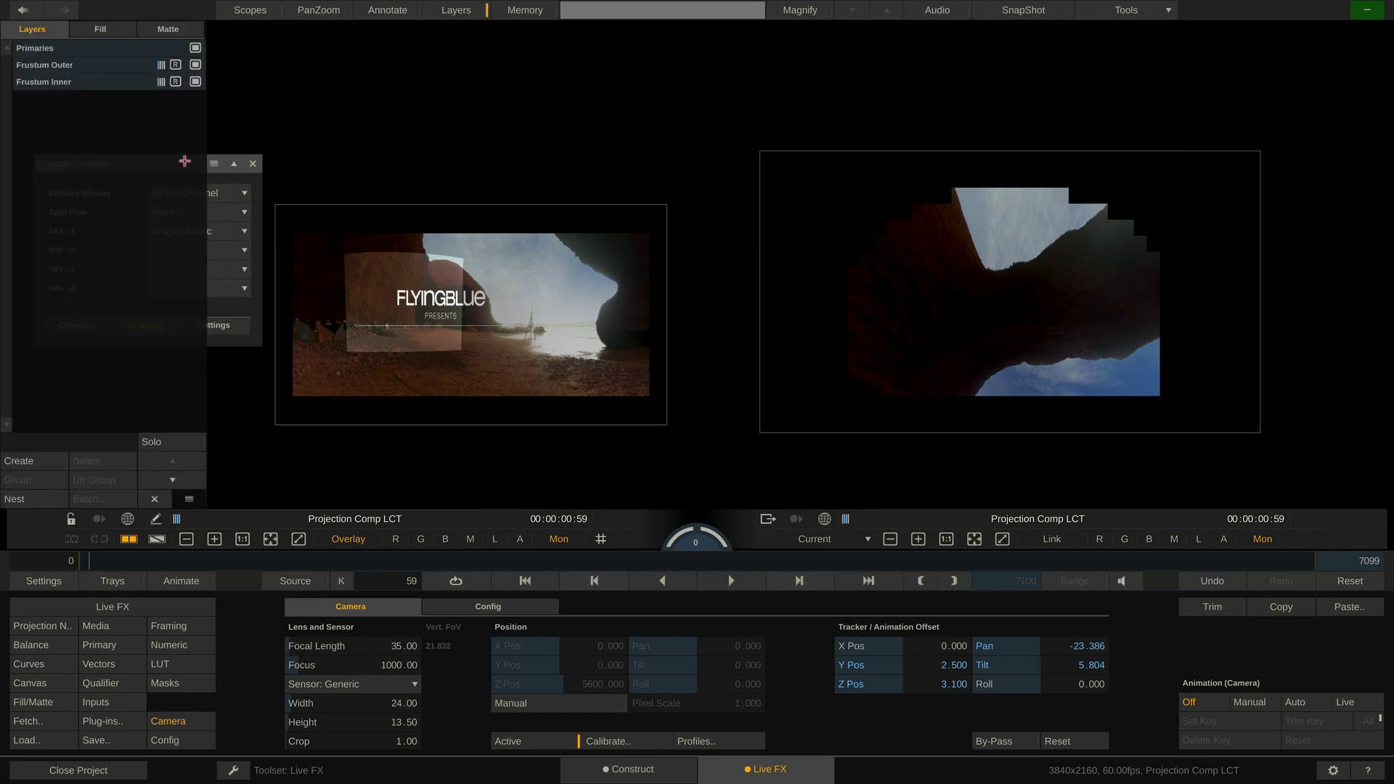
left_click(93, 65)
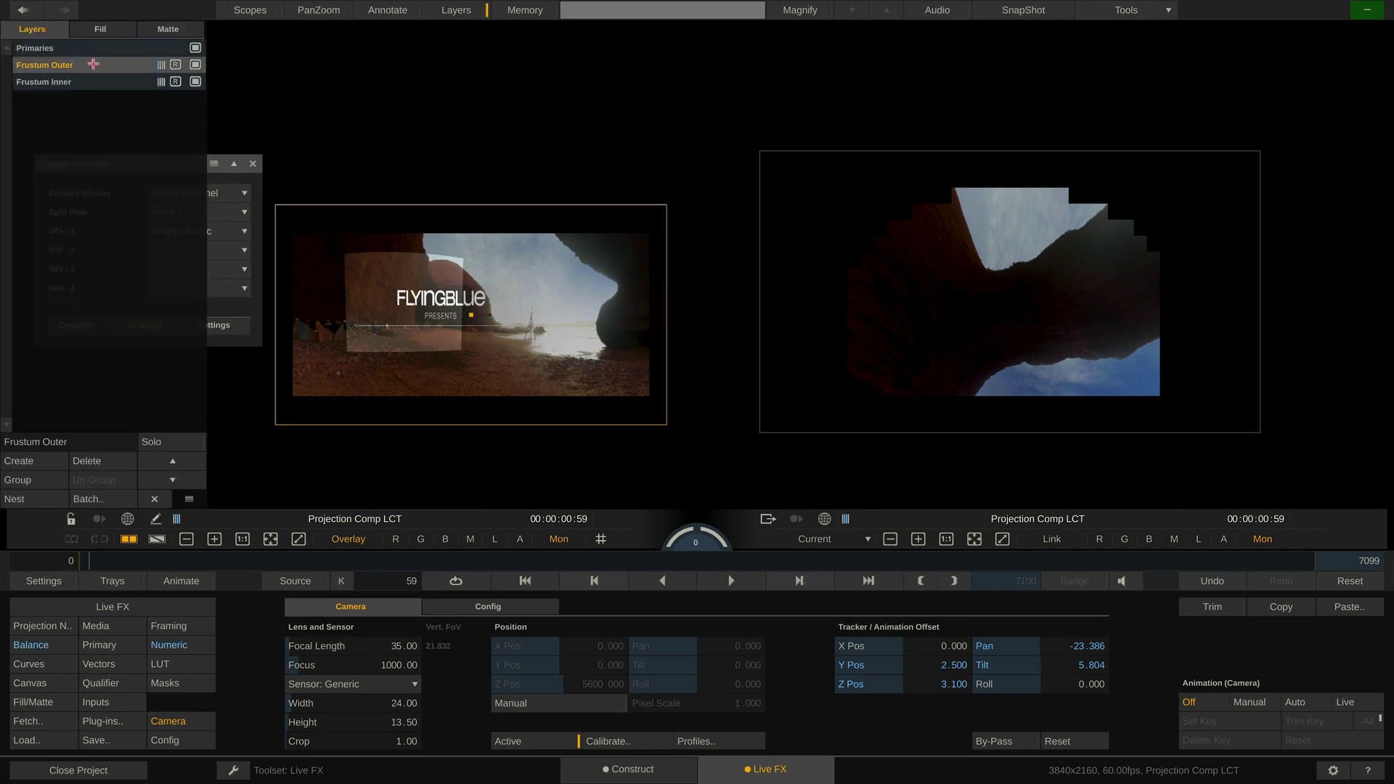
left_click(51, 646)
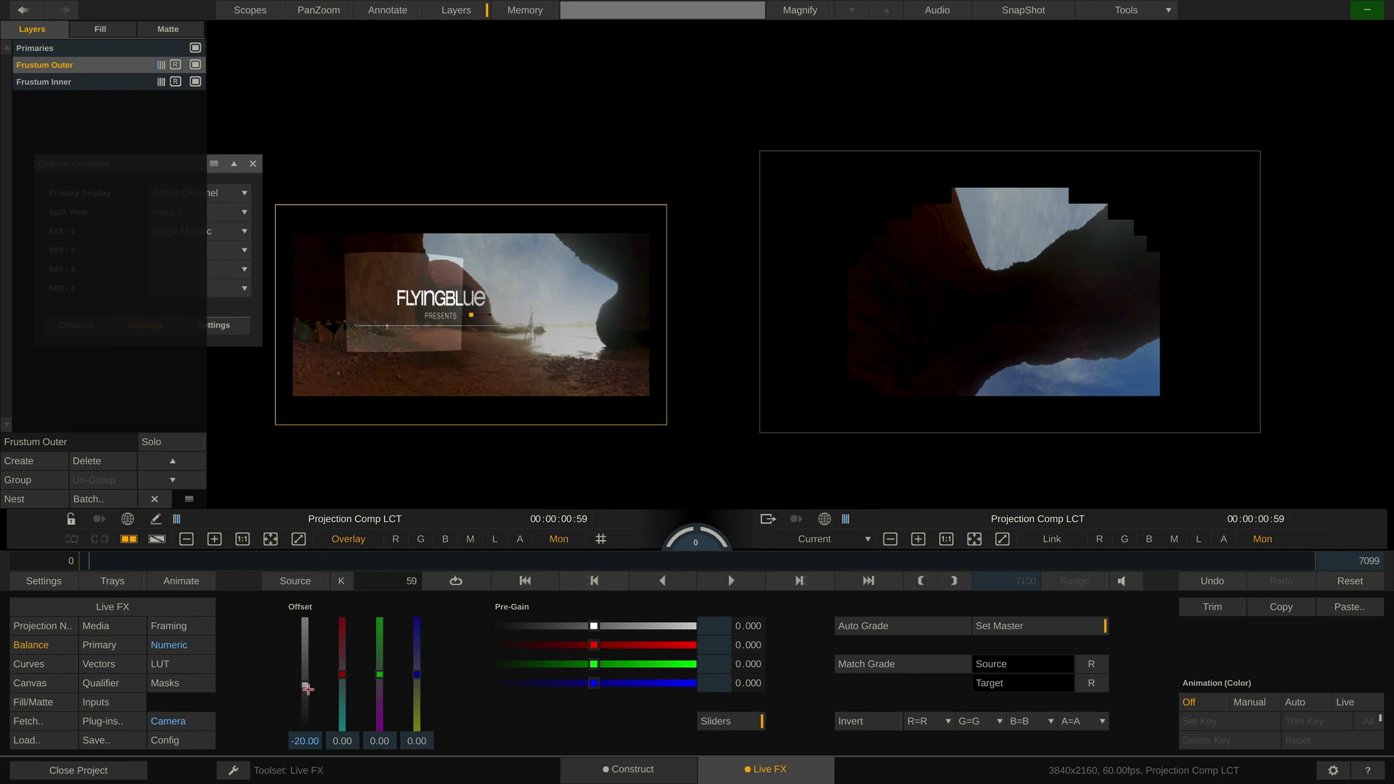
left_click_drag(307, 686, 305, 679)
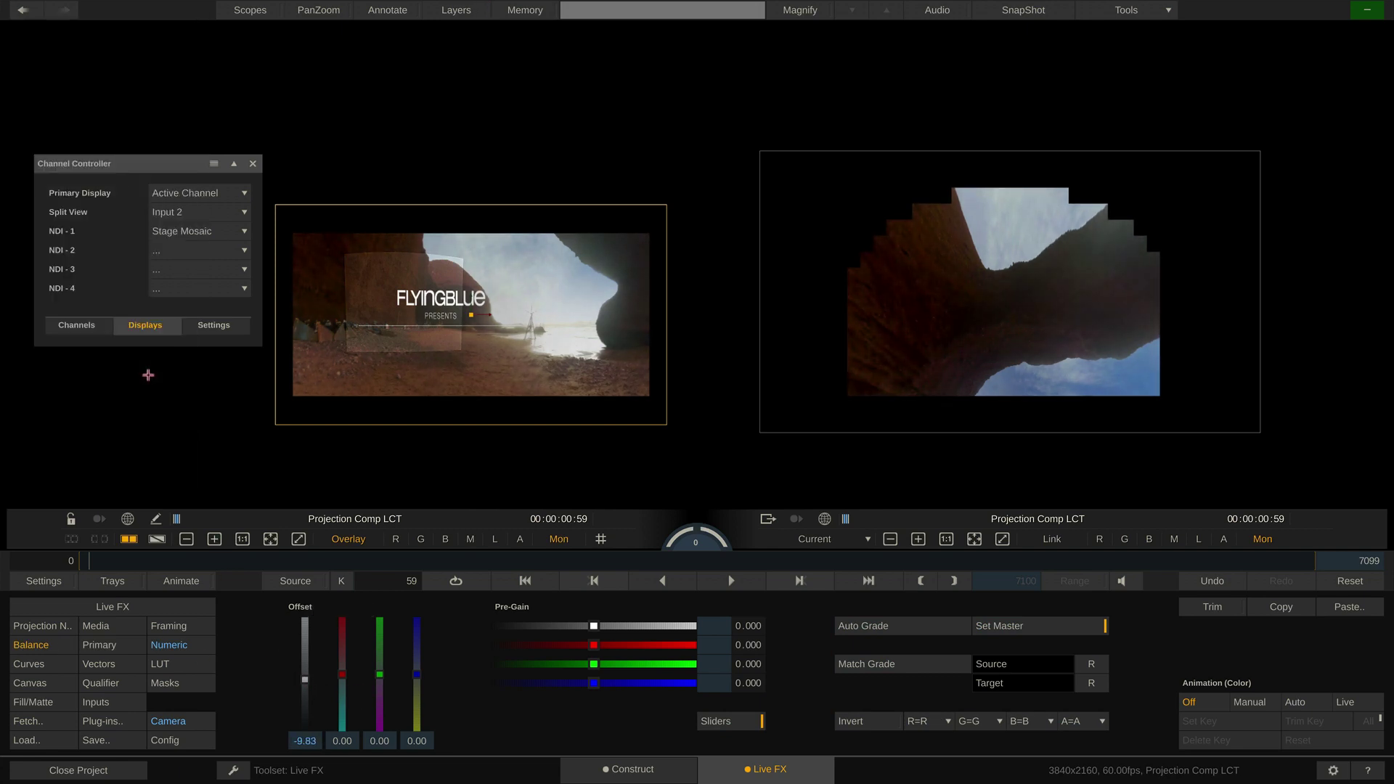
left_click(226, 212)
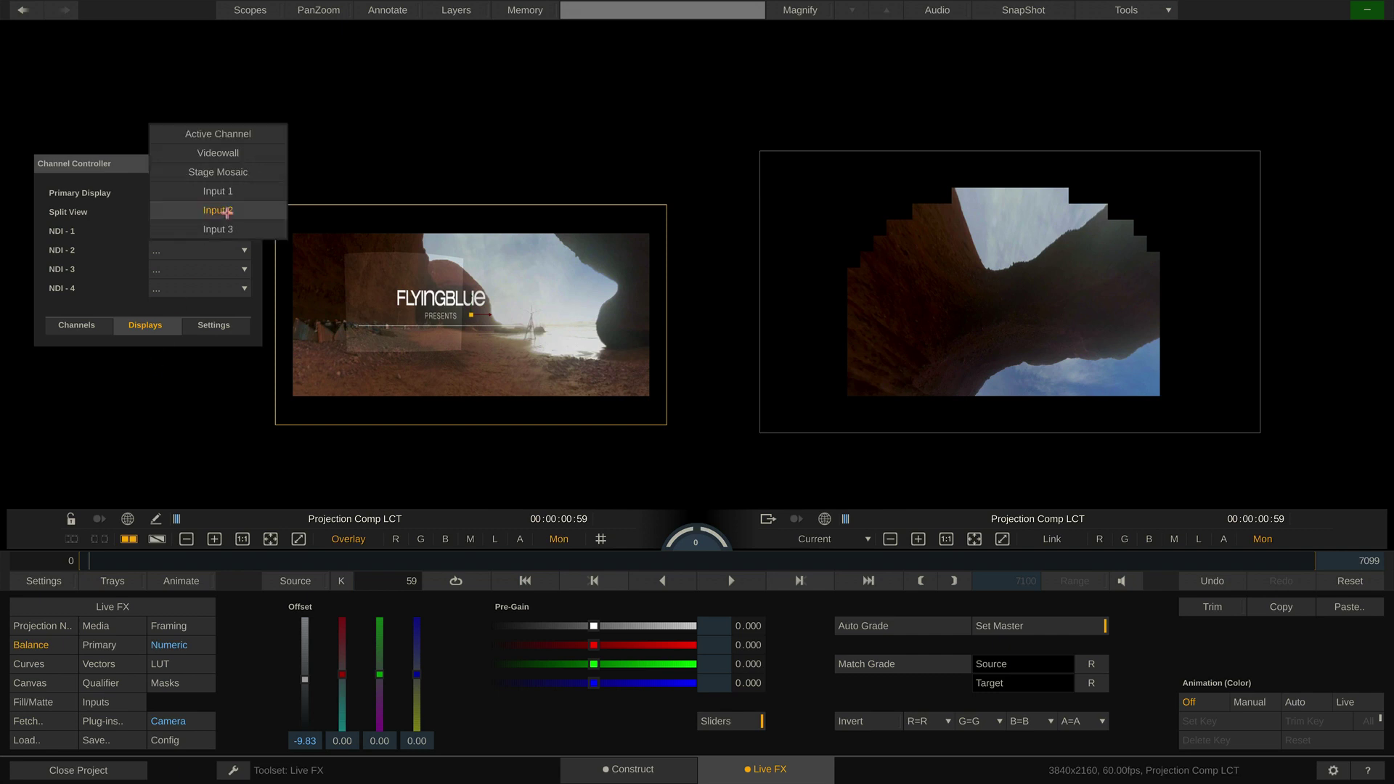
left_click(233, 174)
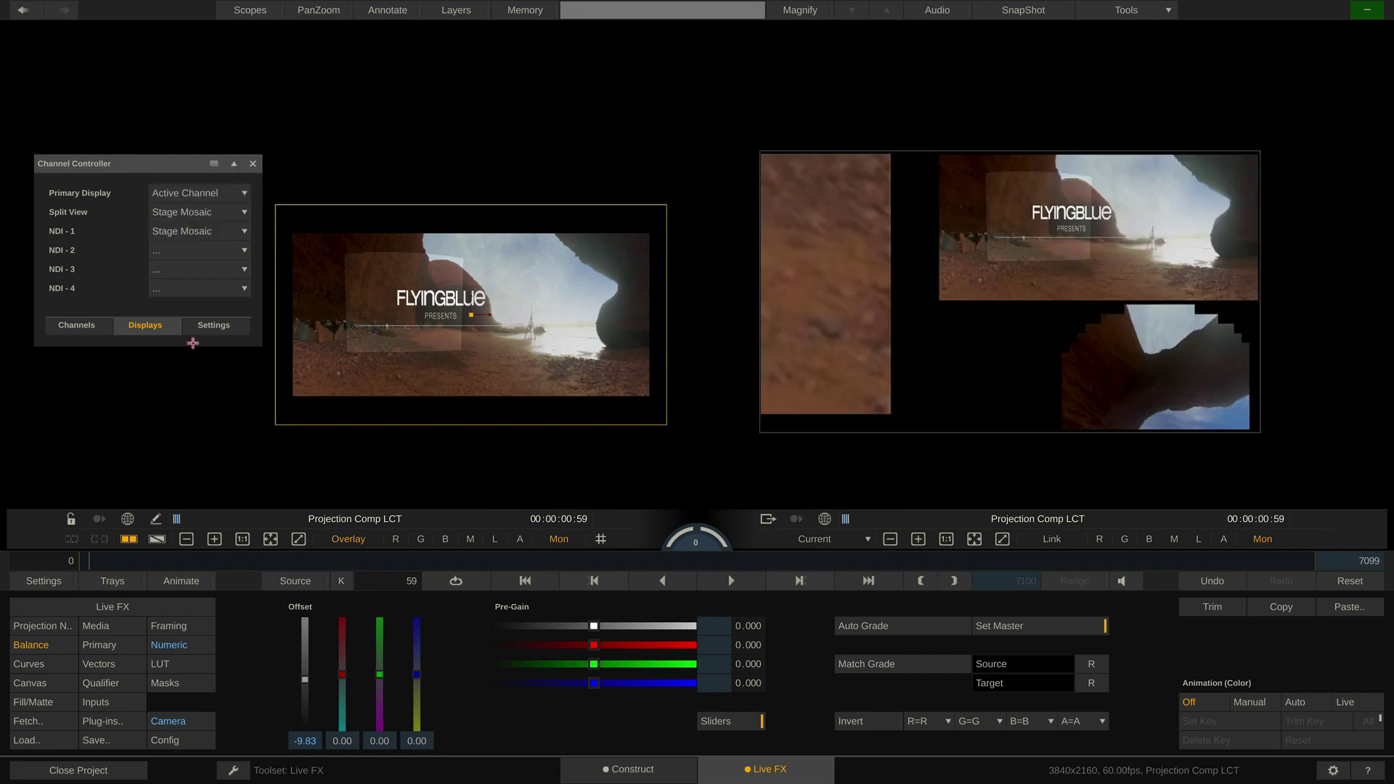
- In Channel Controller, set the grade target to Channel and make Input 2 active
left_click(78, 325)
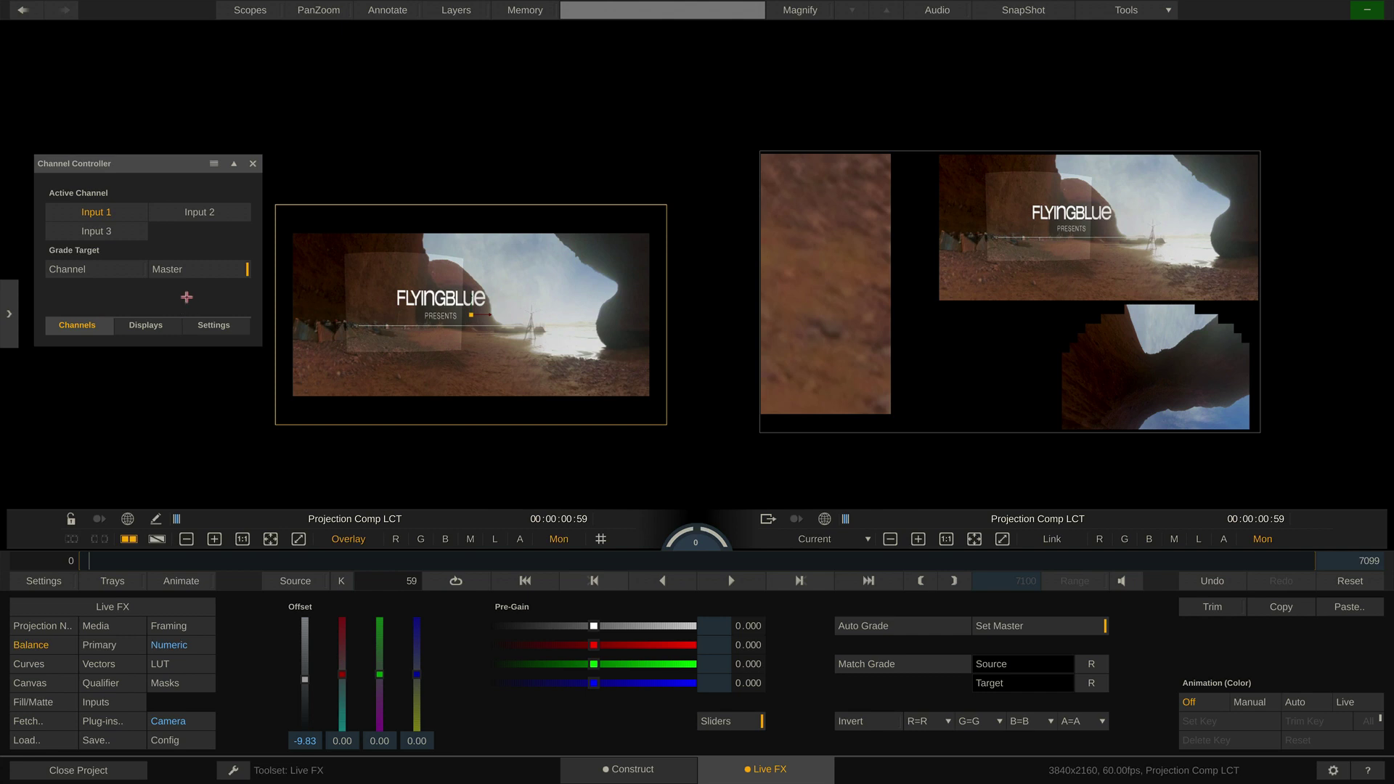
left_click_drag(214, 160, 205, 89)
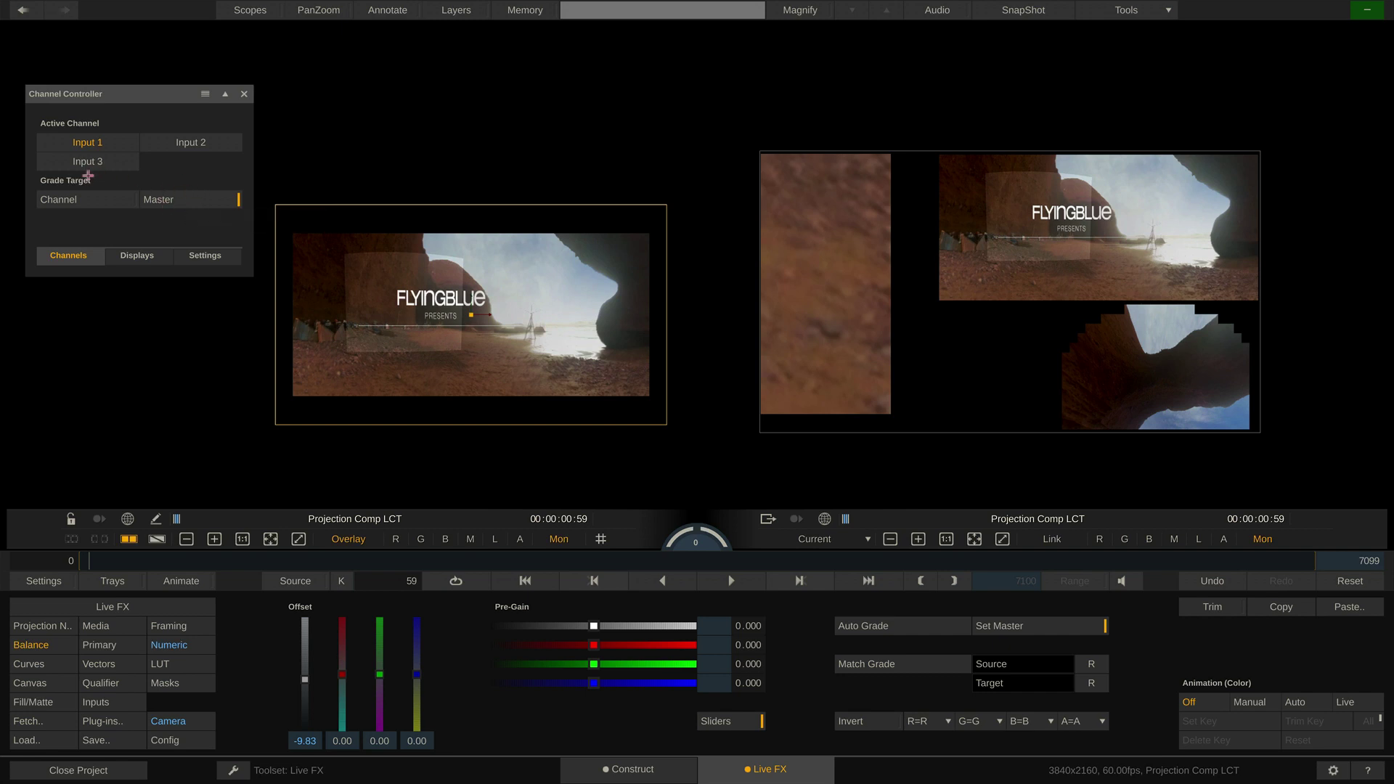
left_click(85, 202)
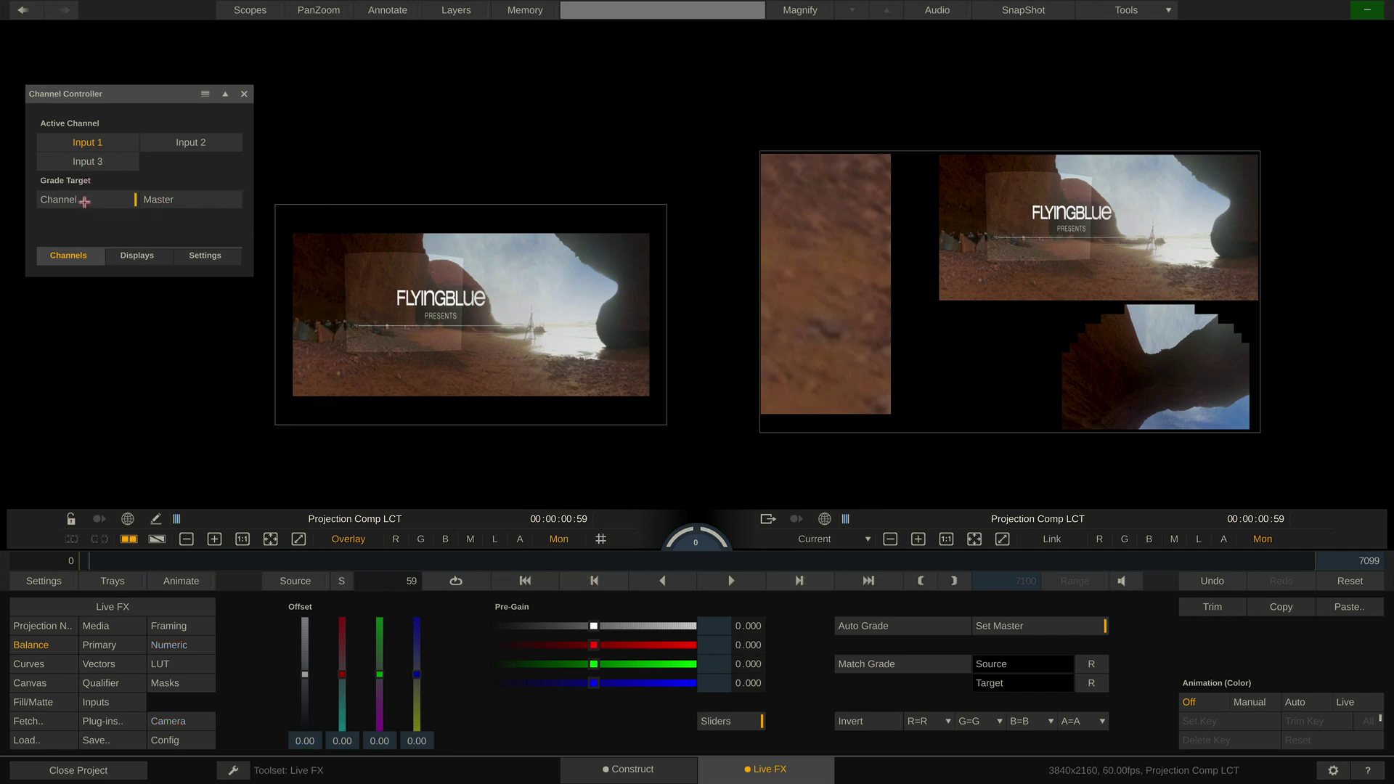
left_click(196, 138)
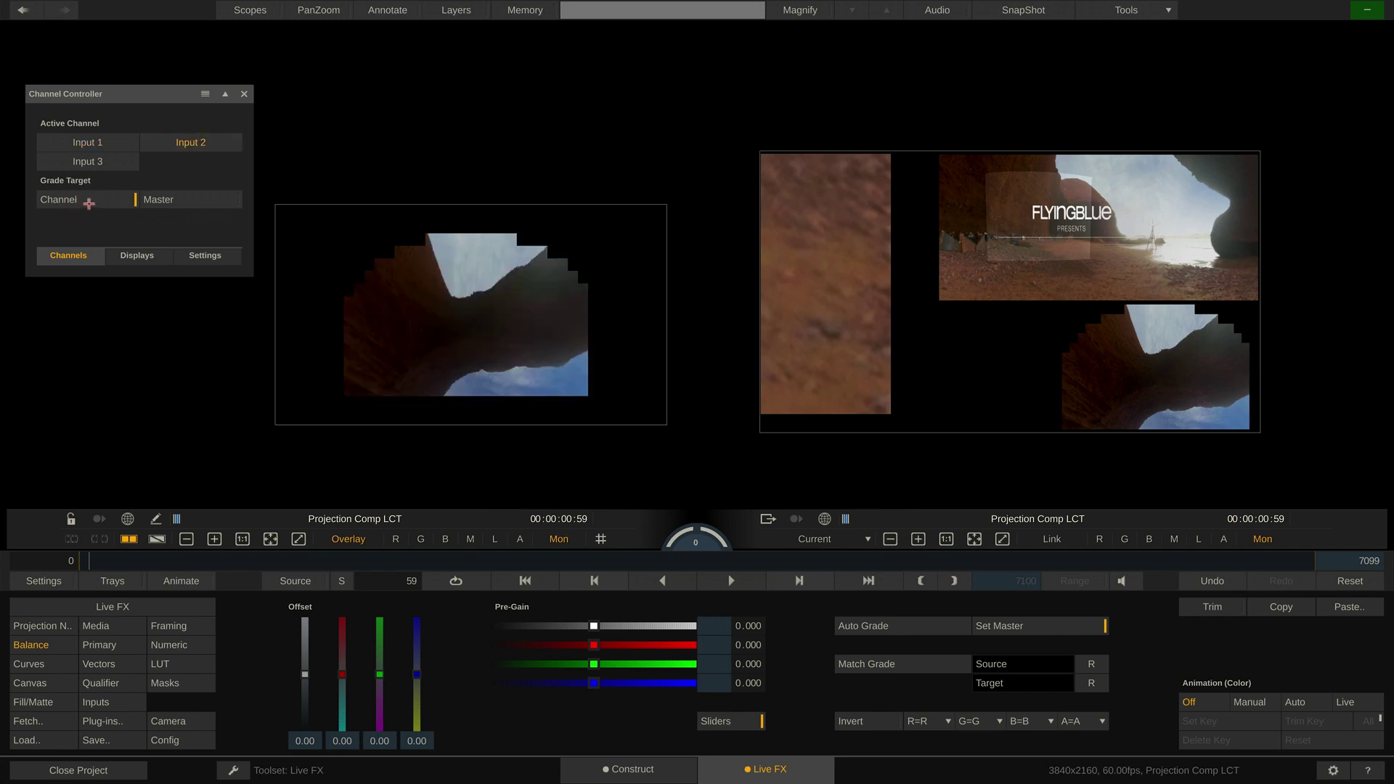
- Add a Light Card component in Live FX Setup, select its layer and nudge the circle
left_click(119, 608)
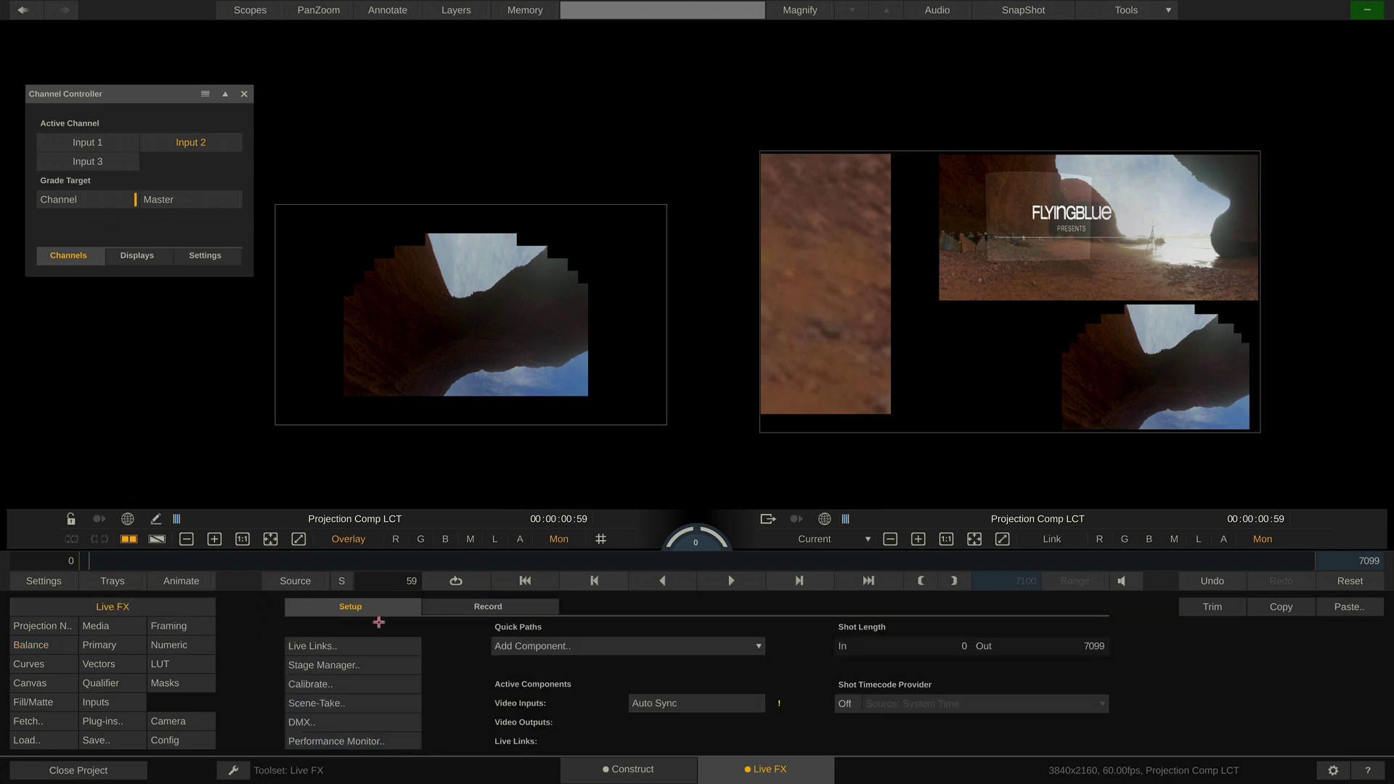
left_click(663, 647)
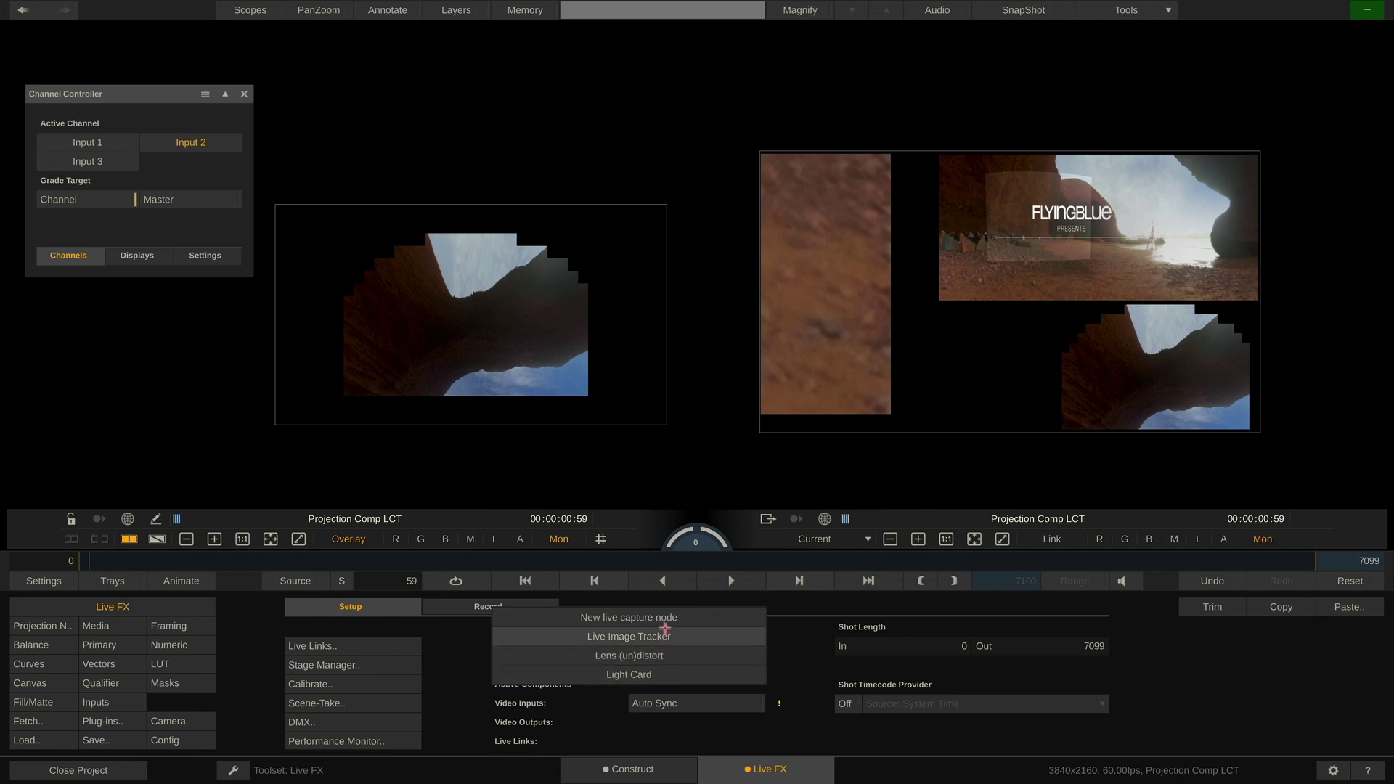
left_click(663, 674)
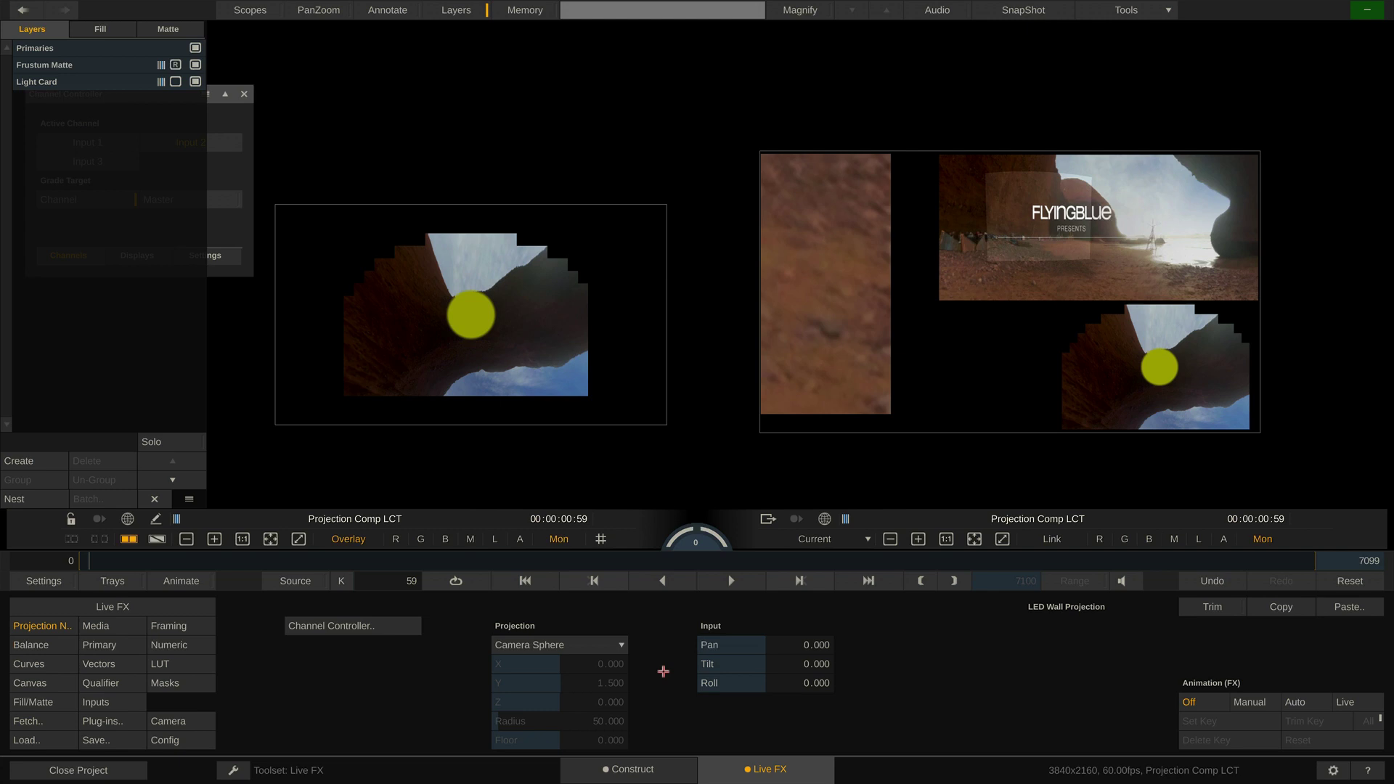
left_click(90, 84)
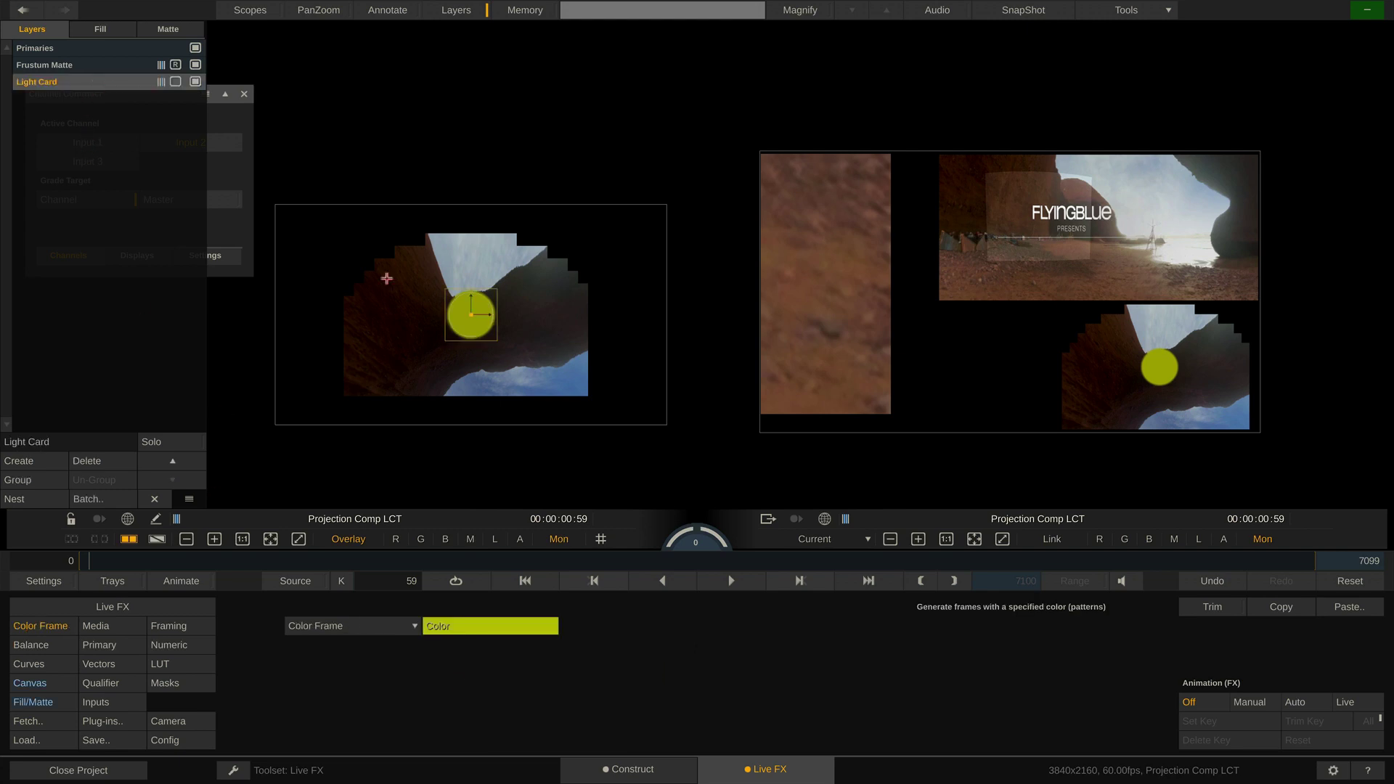
mouse_move(443, 328)
left_mouse_down()
mouse_move(277, 333)
mouse_move(321, 320)
mouse_move(431, 329)
mouse_move(491, 278)
mouse_move(501, 167)
mouse_move(488, 288)
mouse_move(505, 323)
mouse_move(629, 326)
mouse_move(557, 342)
mouse_move(447, 321)
mouse_move(484, 327)
mouse_move(480, 185)
mouse_move(459, 347)
left_mouse_up()
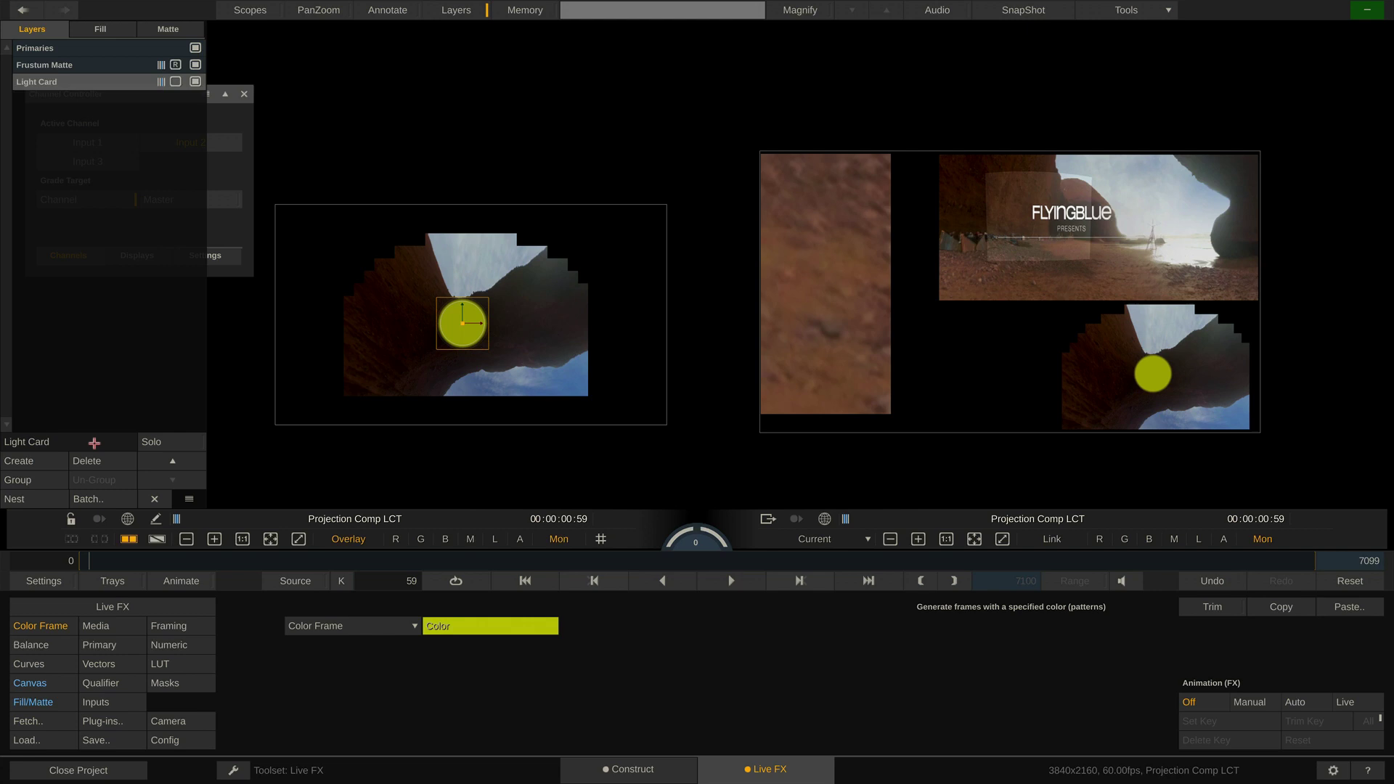
- Delete the existing Light Card layer and set the grade target to Master
left_click(85, 461)
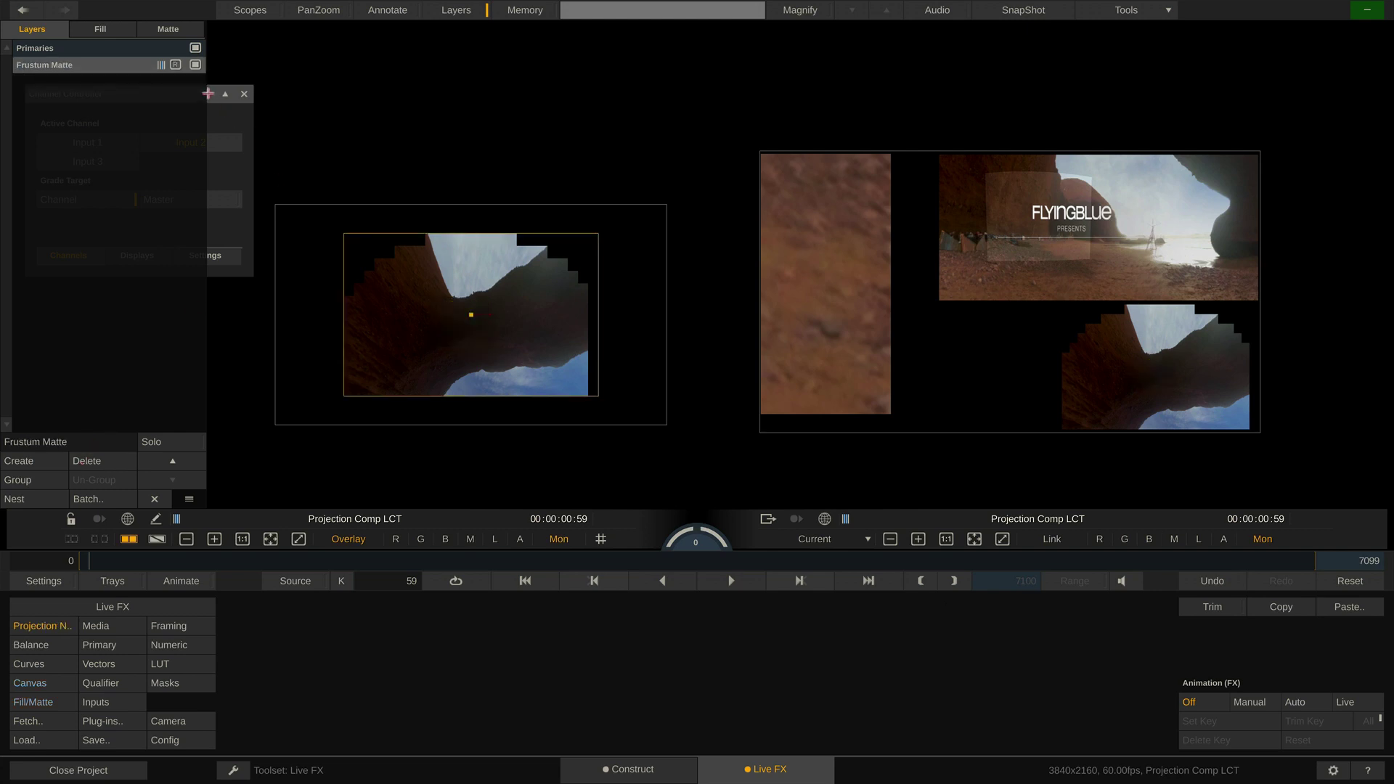
left_click_drag(208, 94, 404, 52)
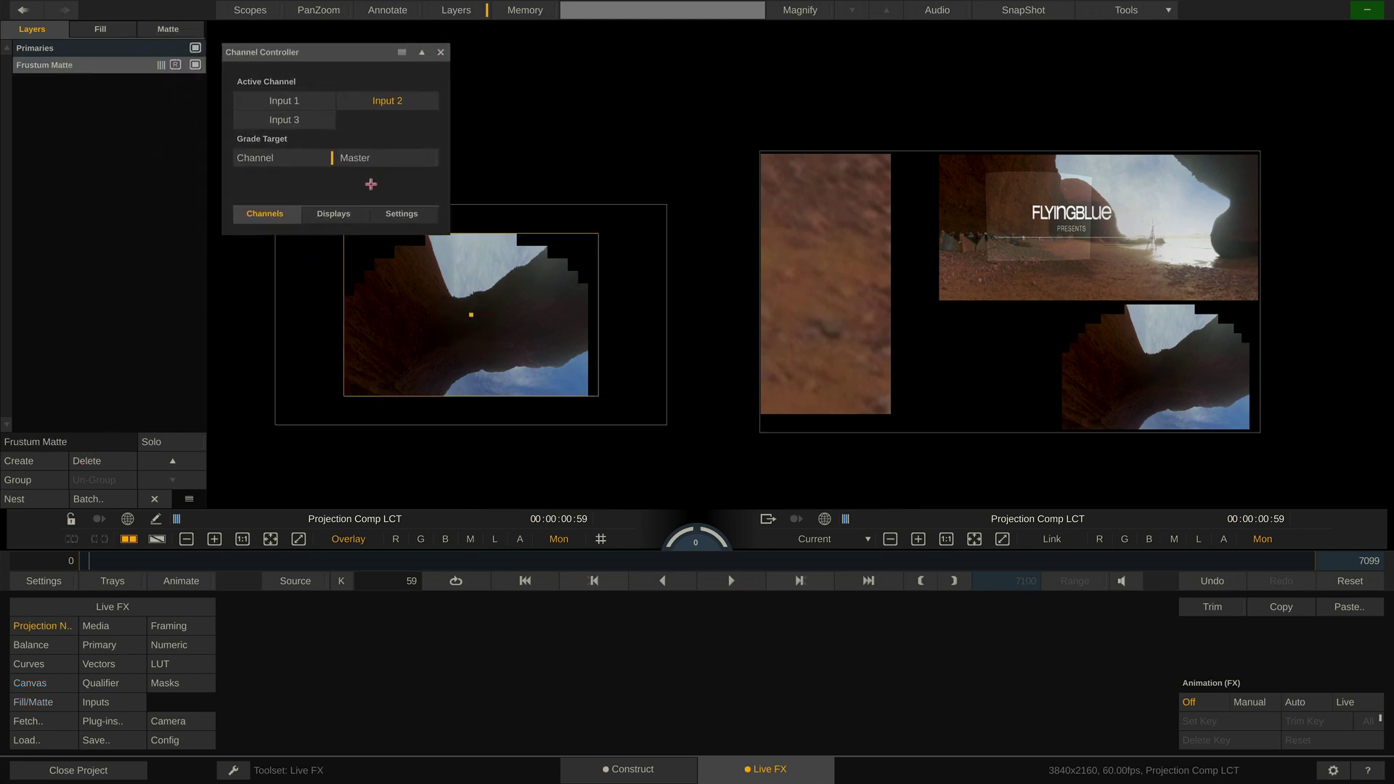
left_click(392, 159)
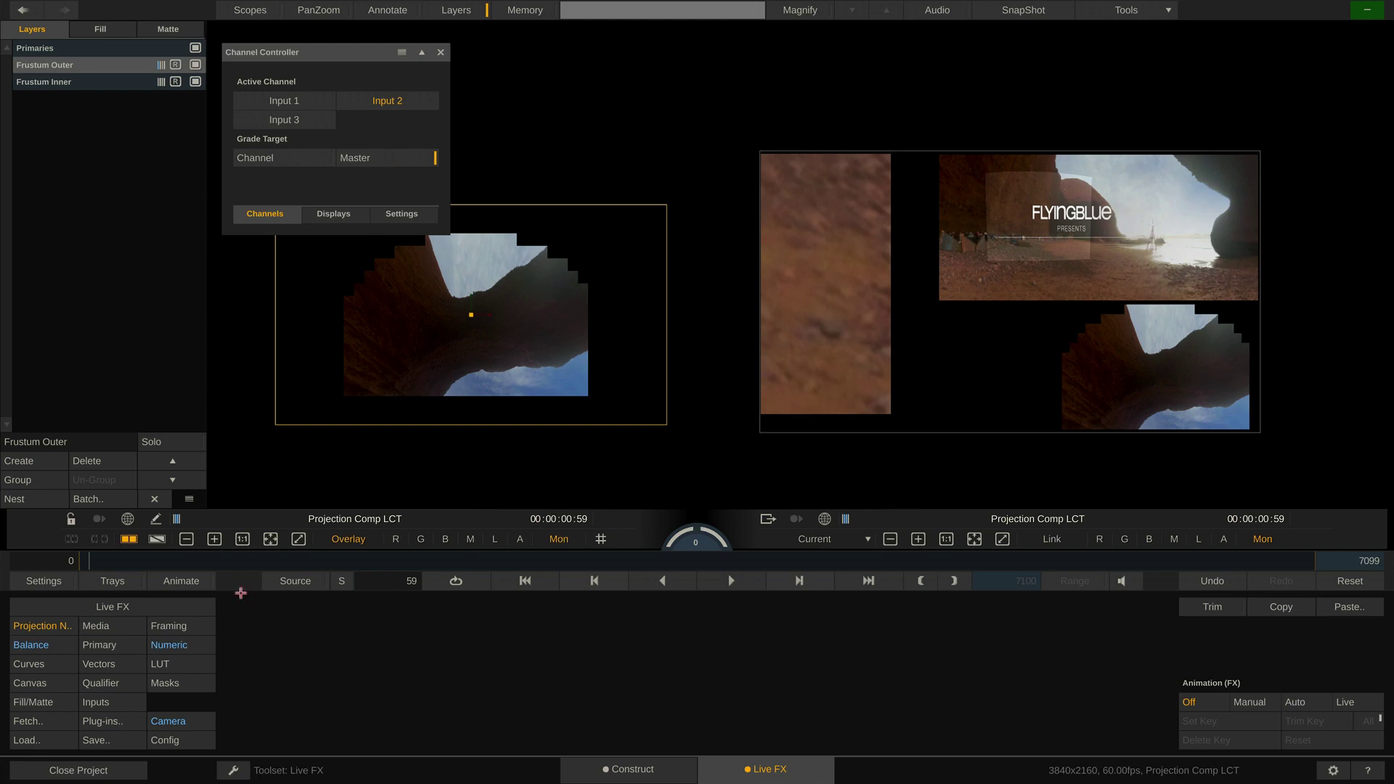
- Add a new Light Card and place its circle at Input 2's lower right
left_click(181, 606)
left_click(579, 648)
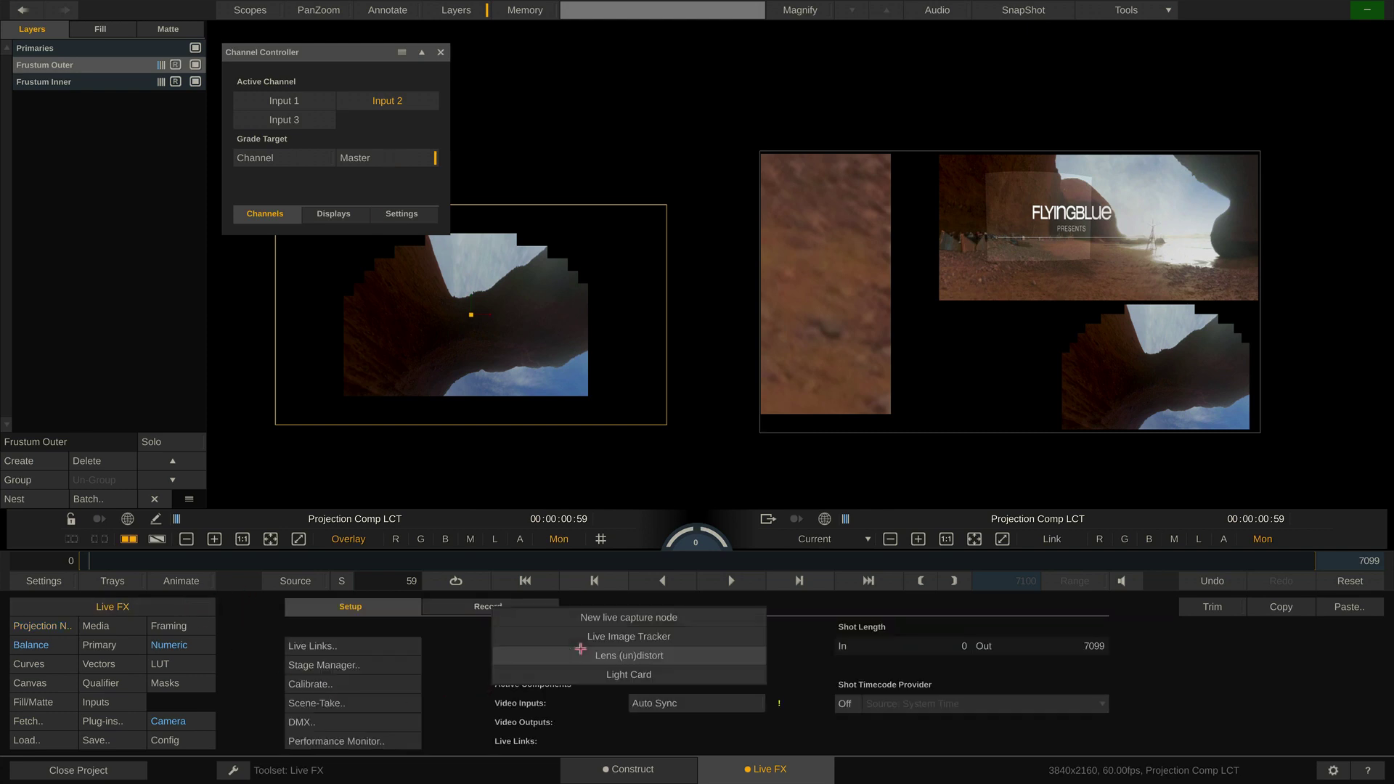
left_click(637, 674)
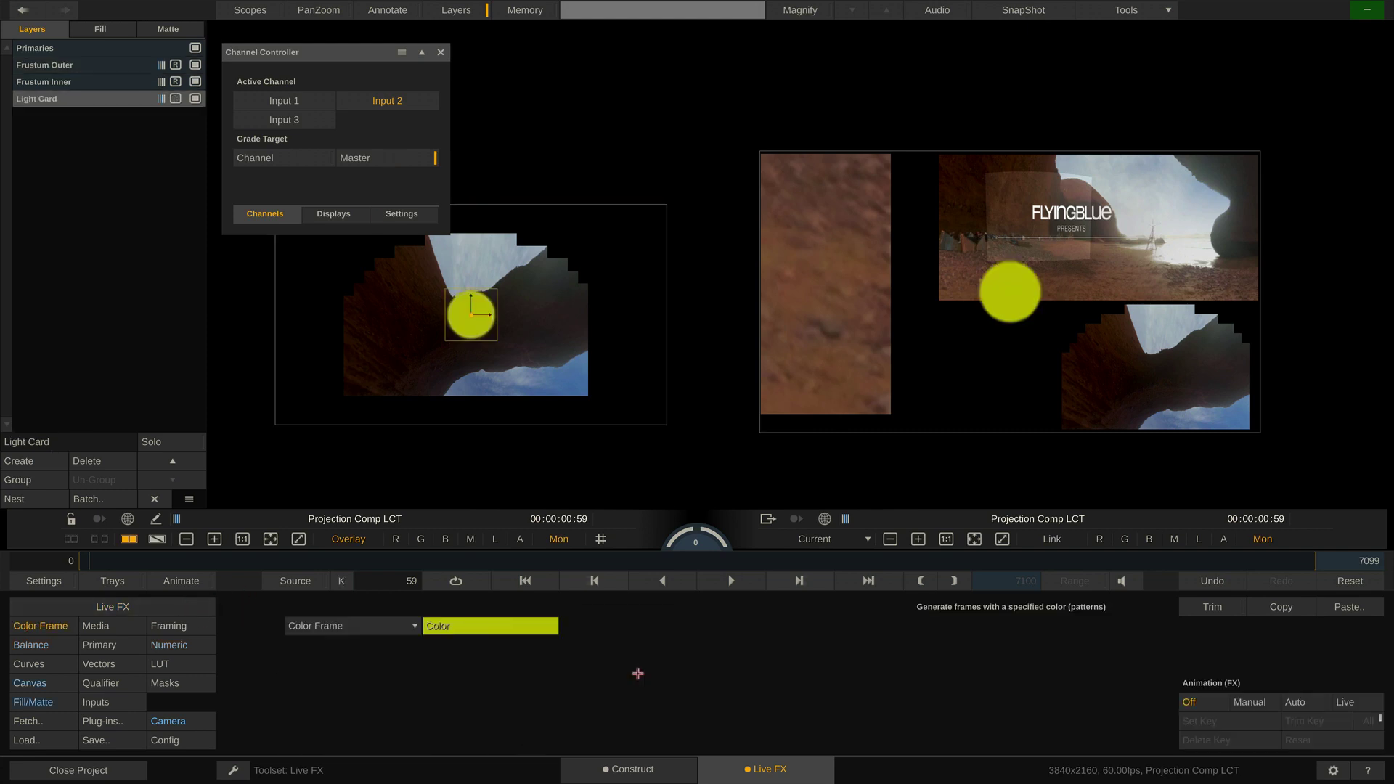
left_click_drag(402, 52, 401, 35)
left_click_drag(448, 329, 639, 407)
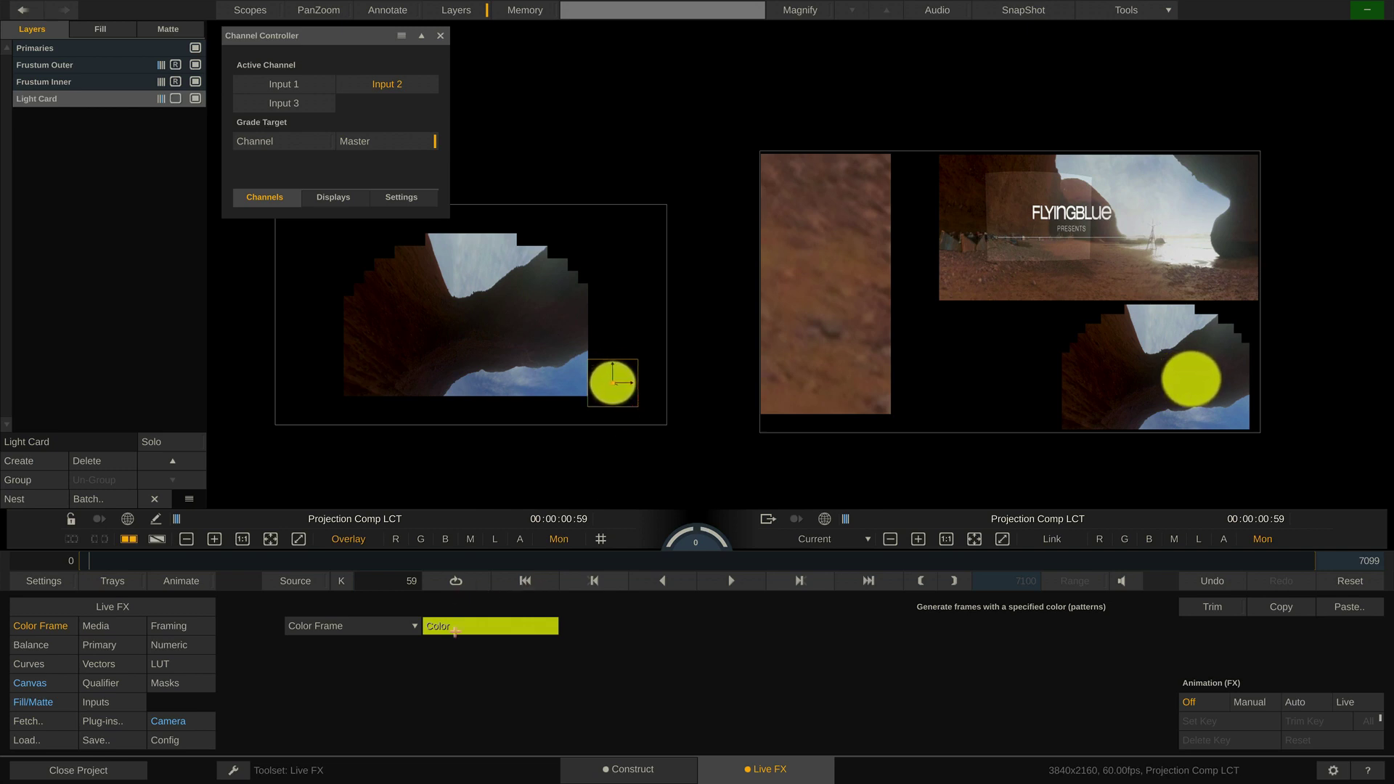
- Change the light card colour to a desaturated salmon red, shown in 10 bit values
left_click(491, 629)
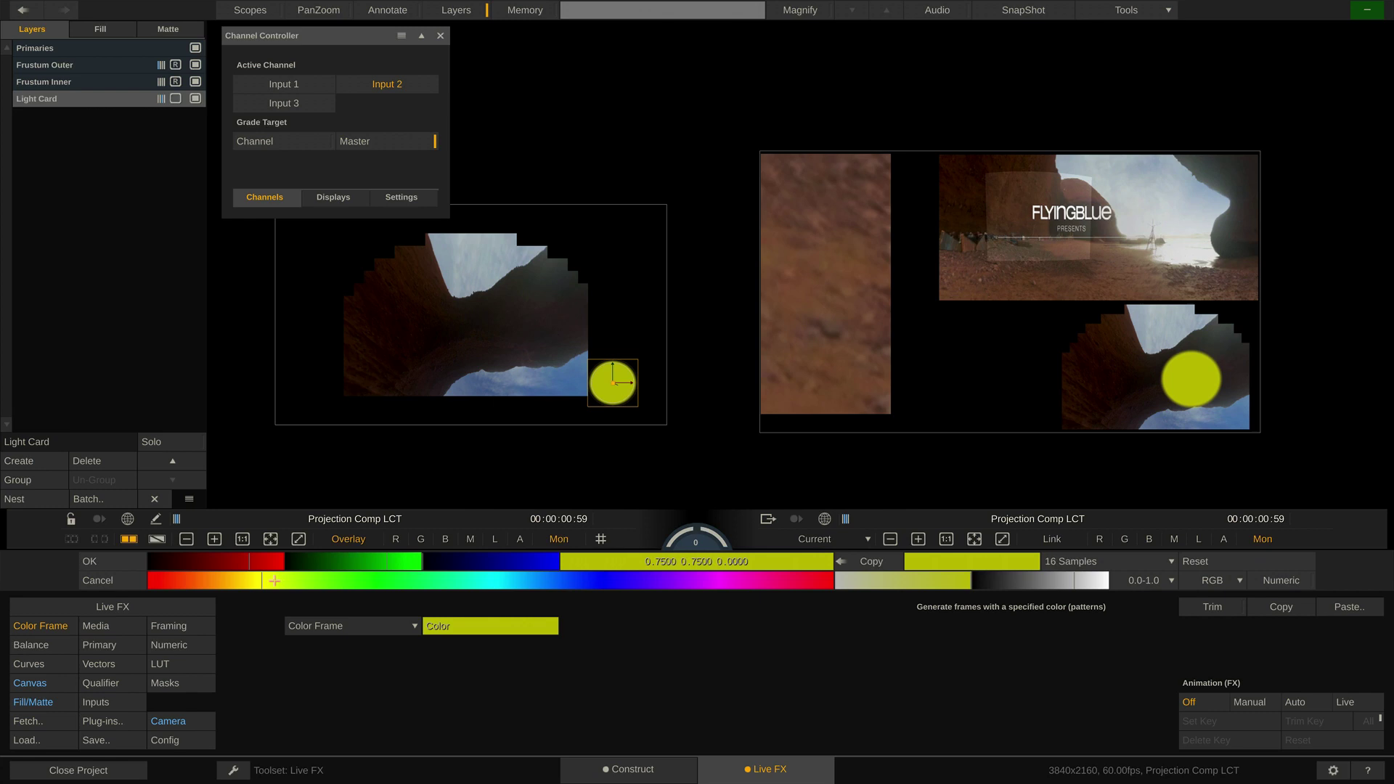
left_click_drag(264, 582, 172, 582)
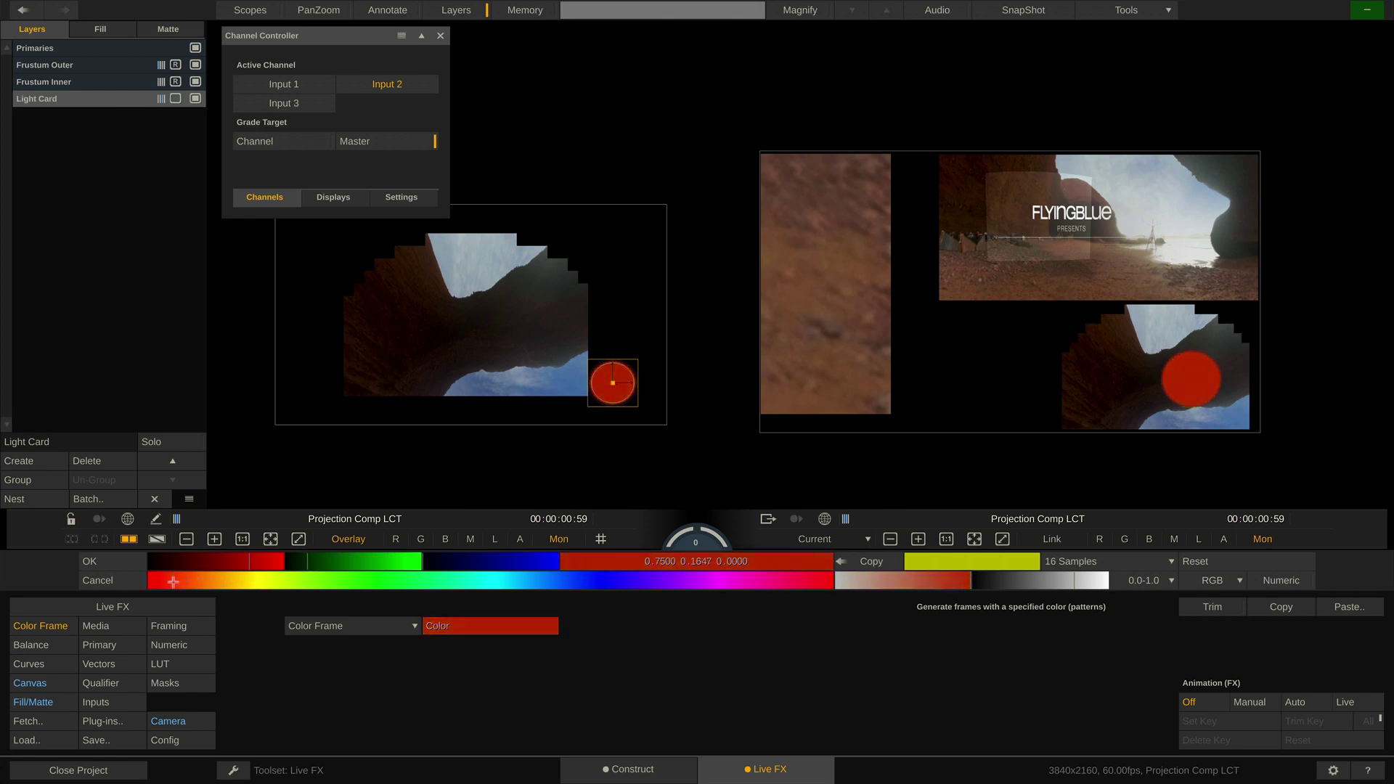
mouse_move(936, 577)
left_mouse_down()
mouse_move(885, 577)
mouse_move(910, 575)
left_mouse_up()
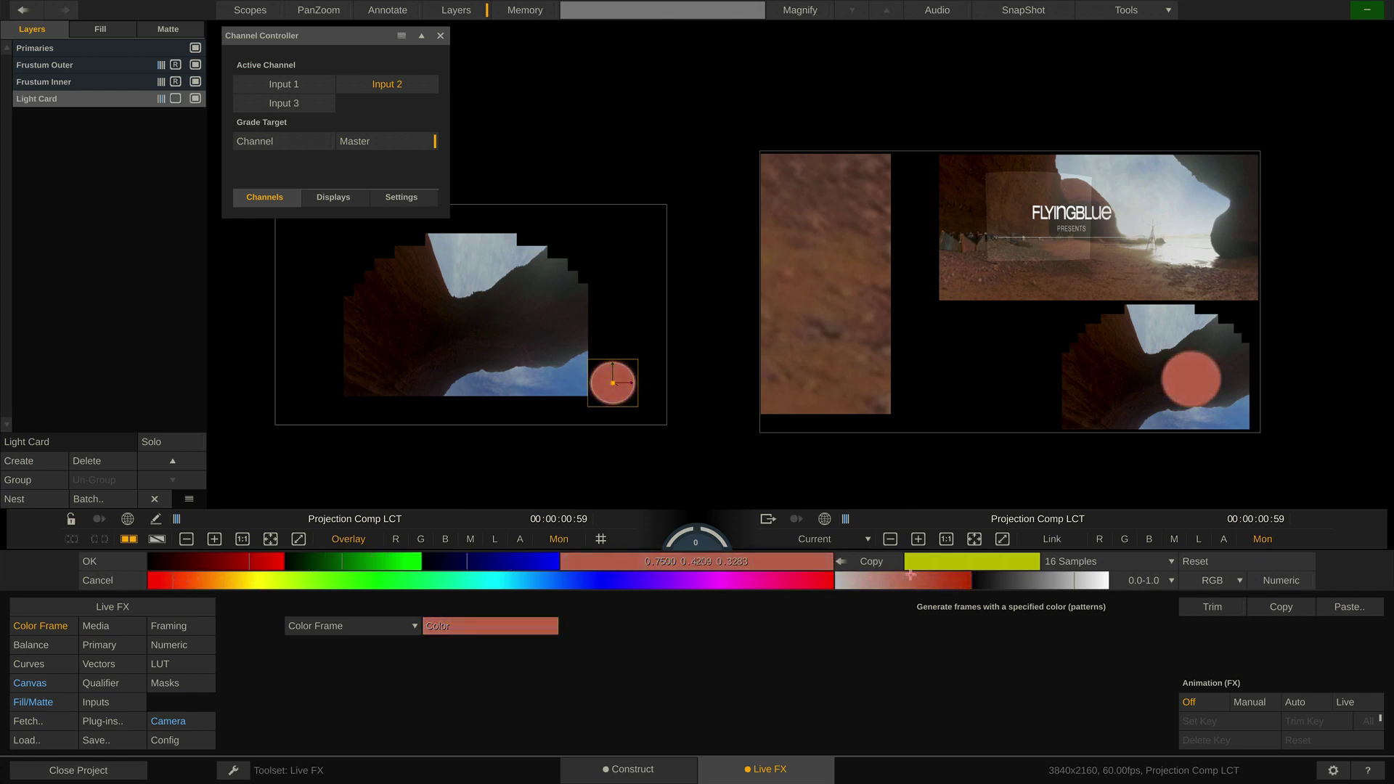
left_click(1271, 581)
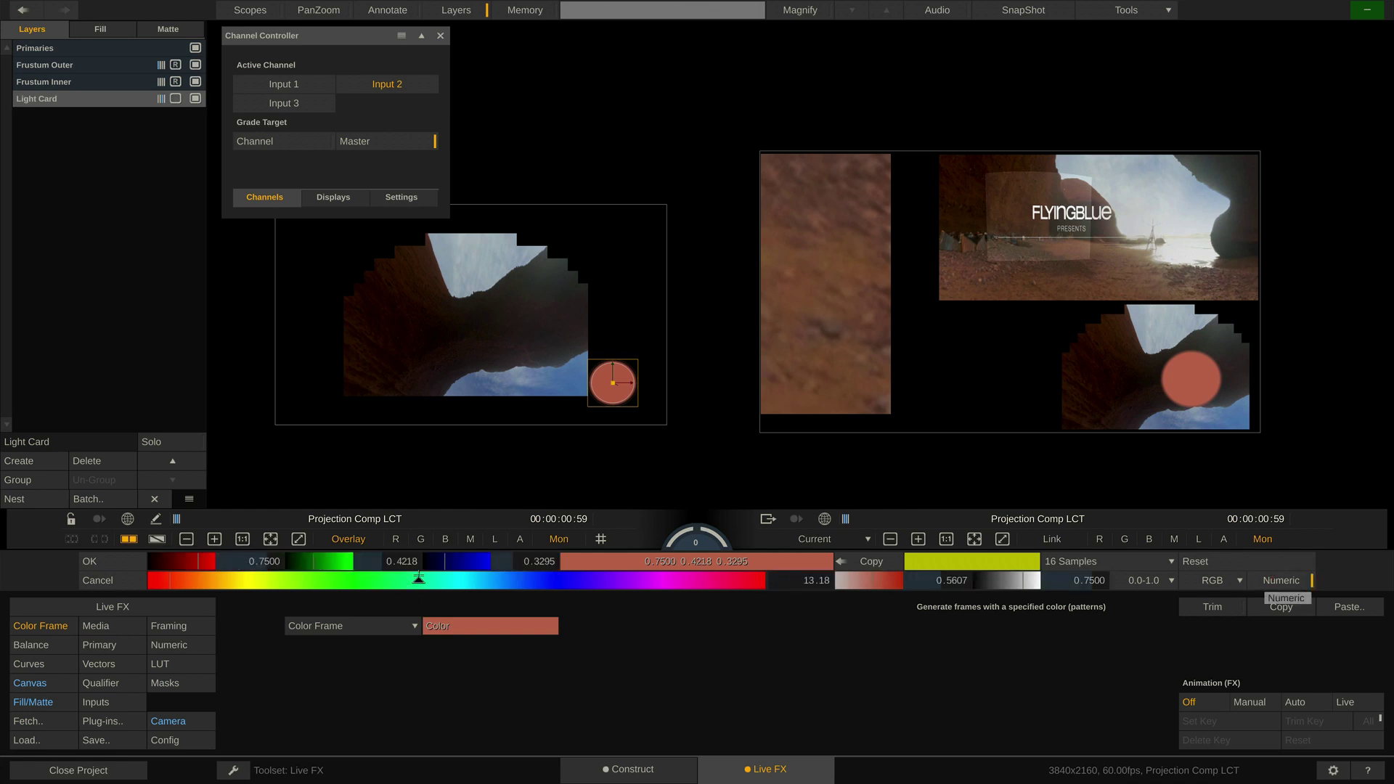
left_click(1154, 580)
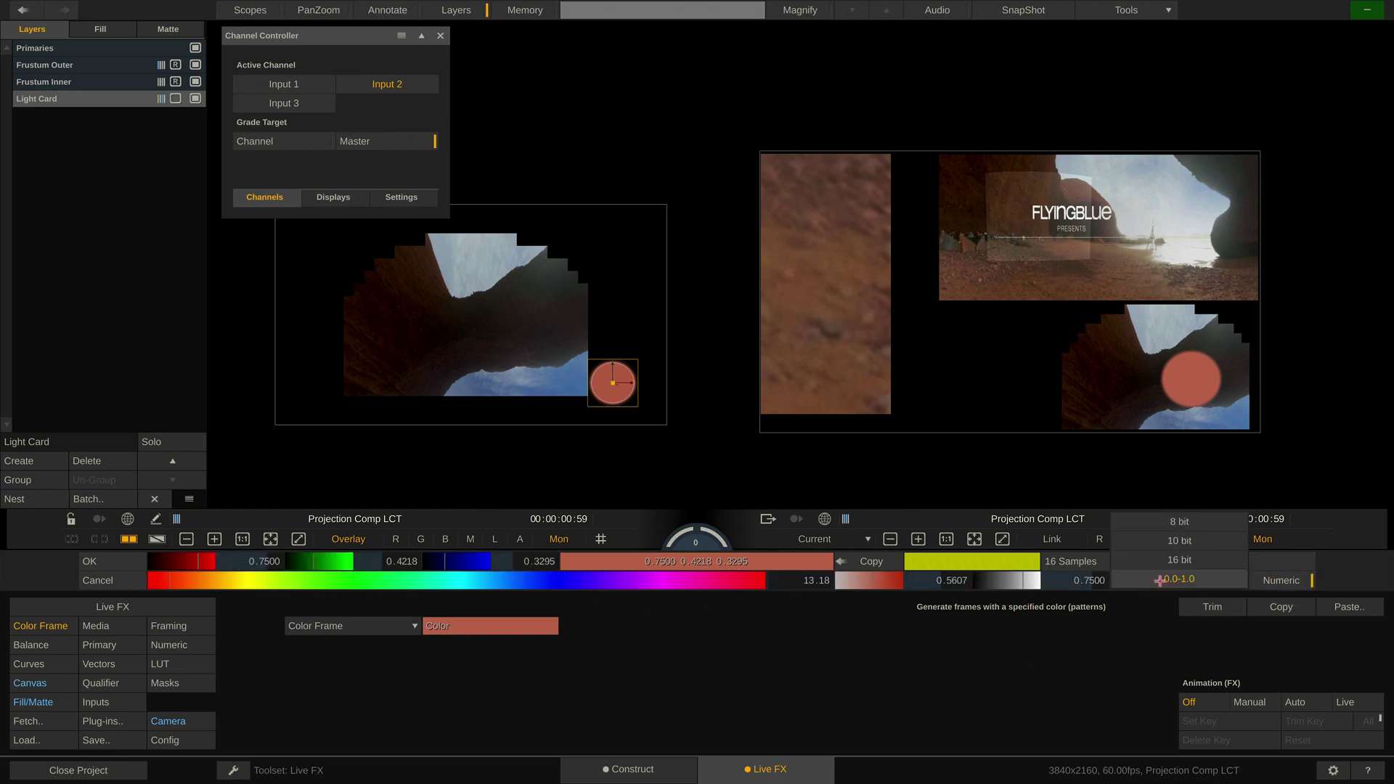
left_click(1180, 540)
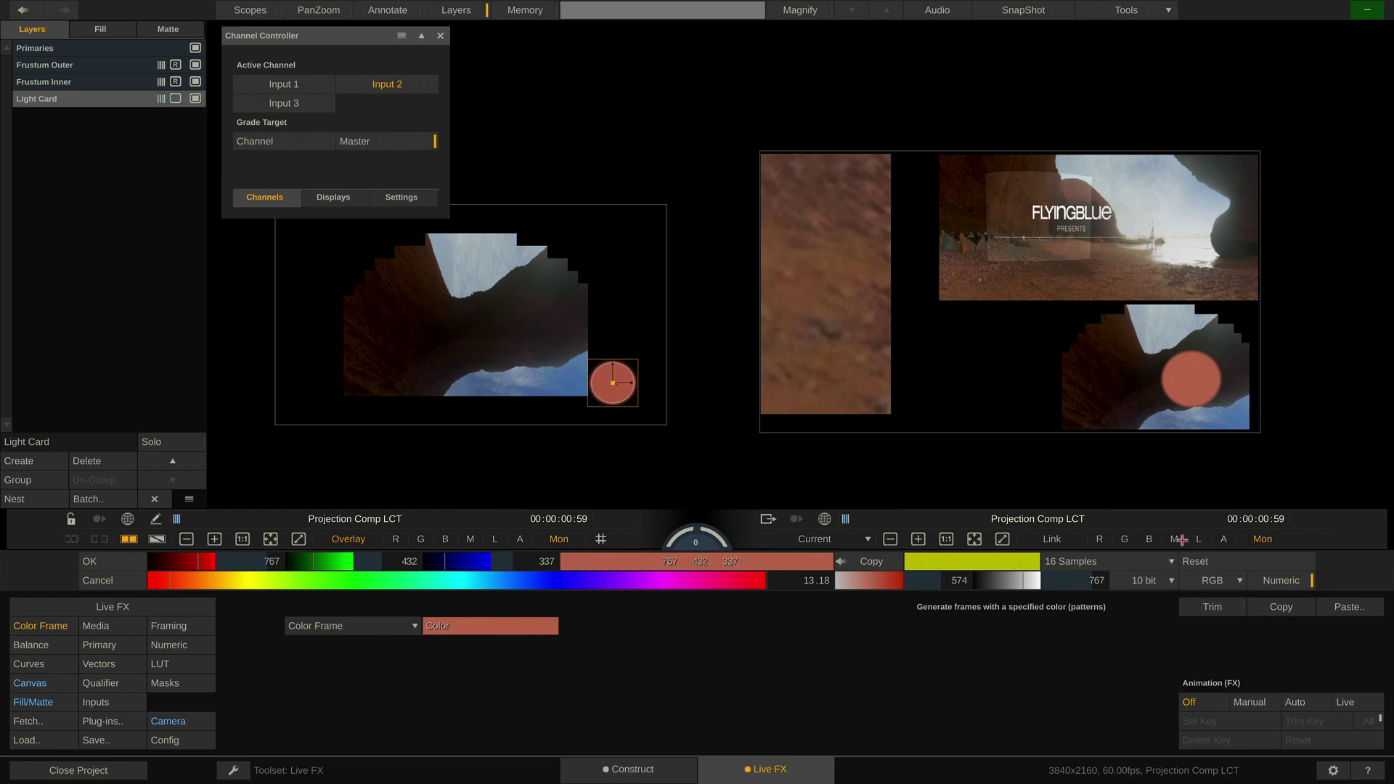
left_click(90, 562)
- In Canvas, raise the circle's Softness and set Trans X to 1500
left_click(32, 683)
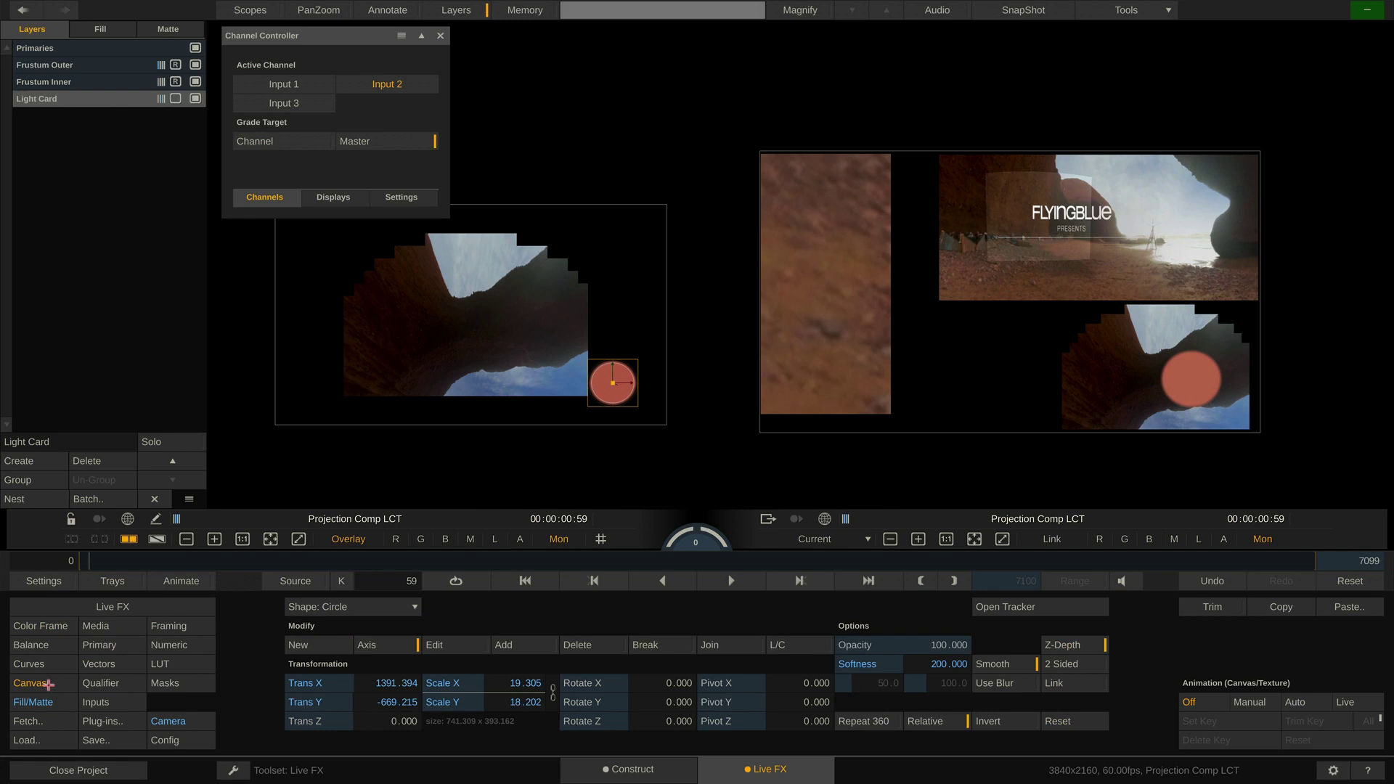
left_click_drag(950, 666, 938, 664)
left_click(374, 675)
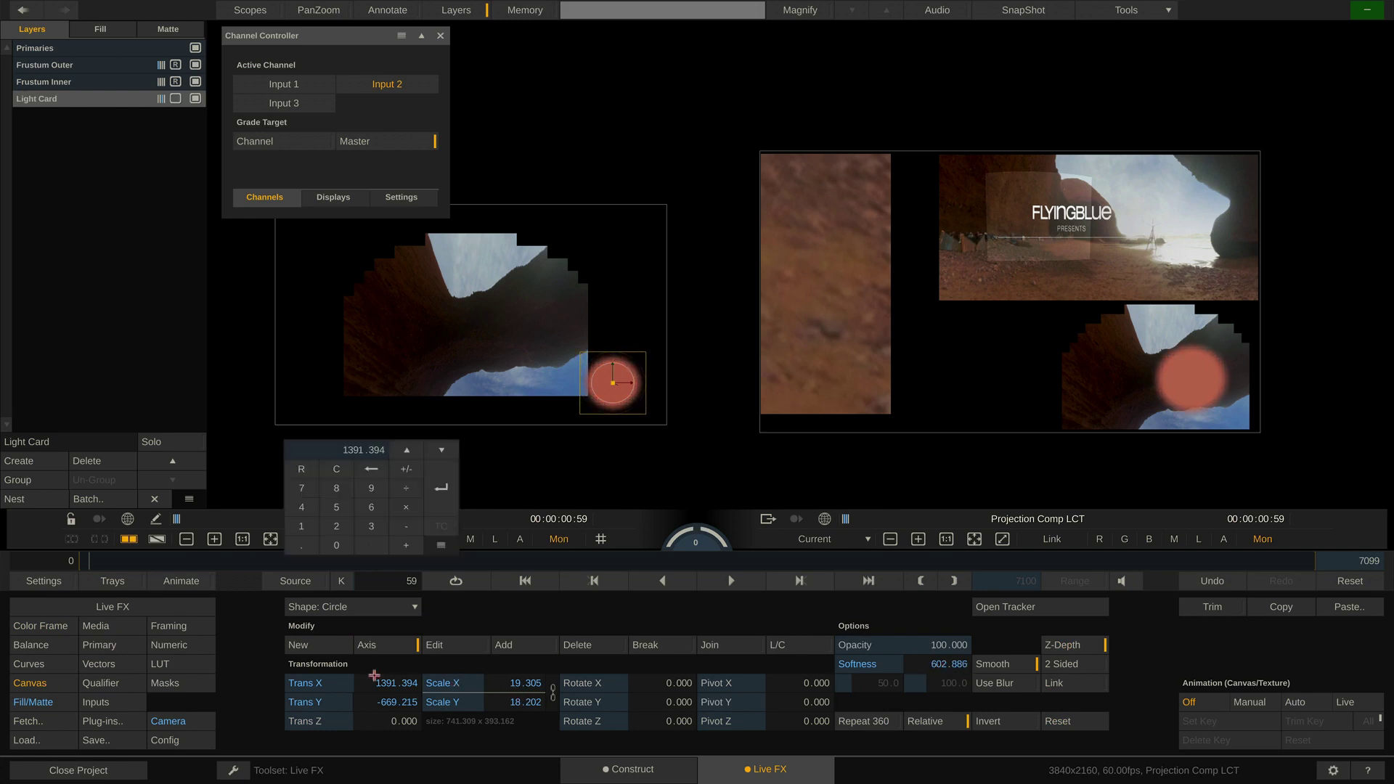
left_click(304, 526)
left_click(338, 507)
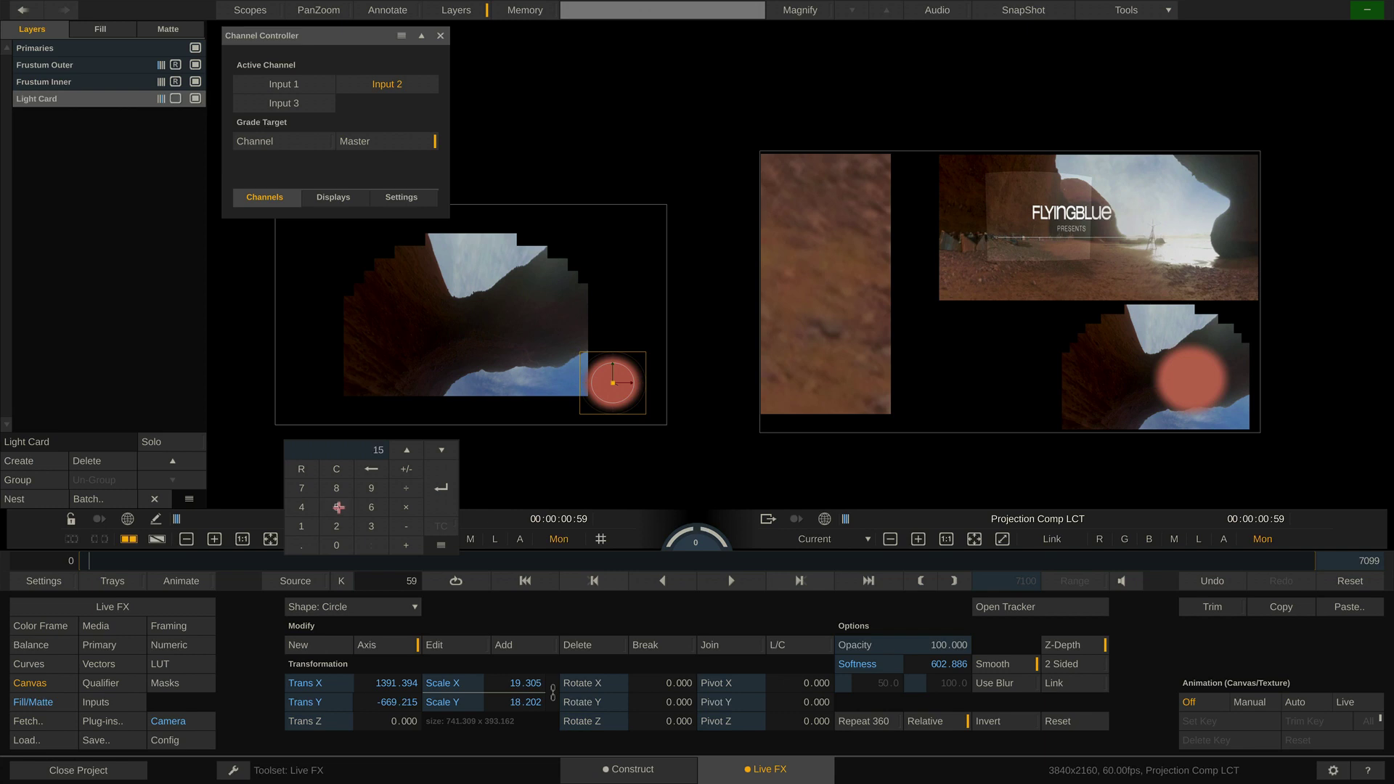
double_click(337, 545)
left_click(441, 491)
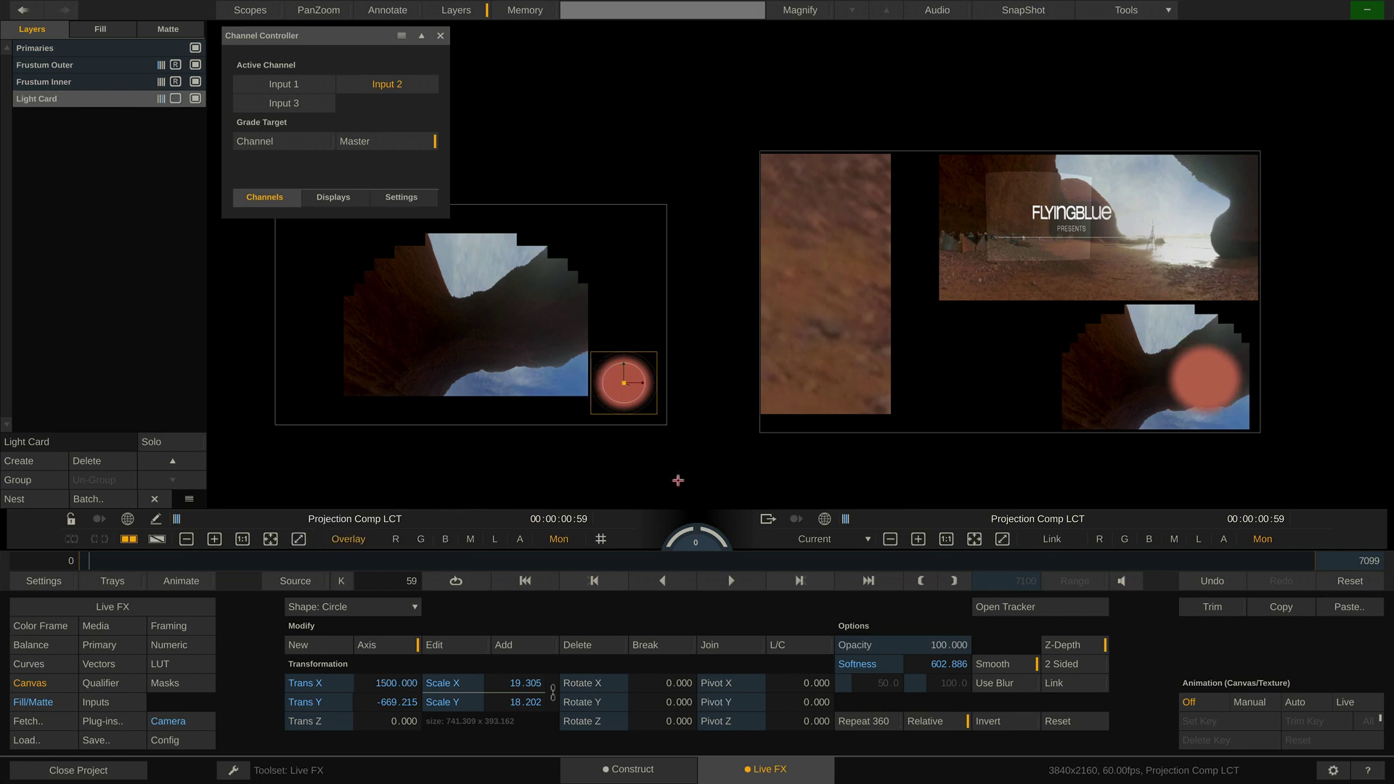